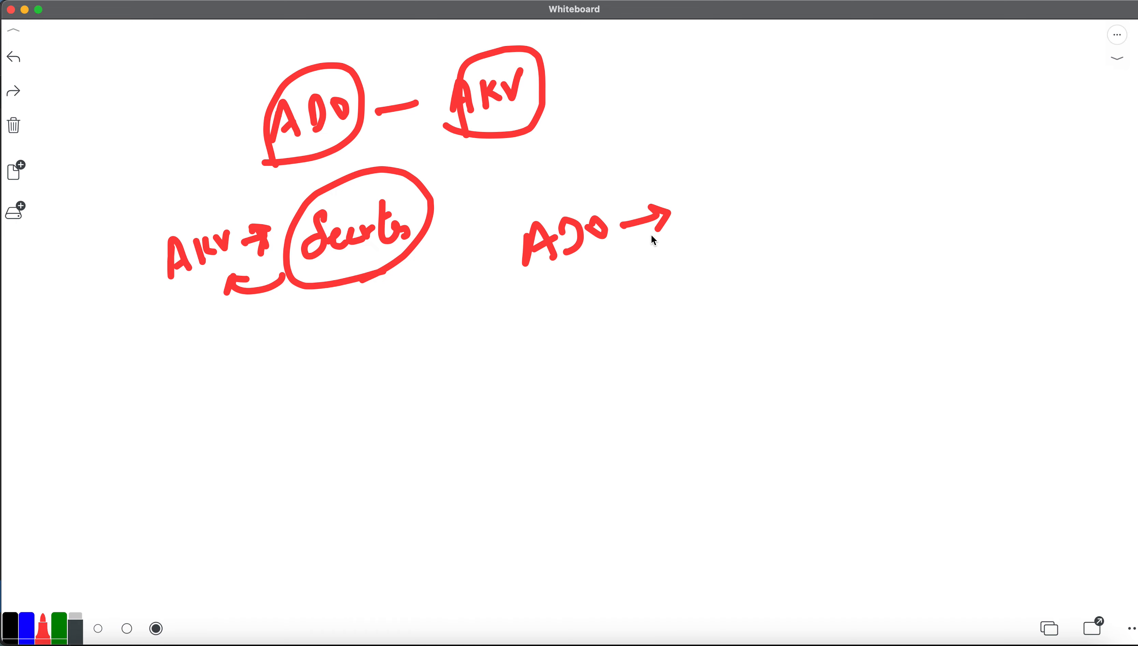
- Write CI beside the ADO arrow and draw a branch arrow from it leading down to CD
mouse_move(735, 191)
mouse_down()
mouse_move(741, 217)
mouse_move(776, 213)
mouse_up()
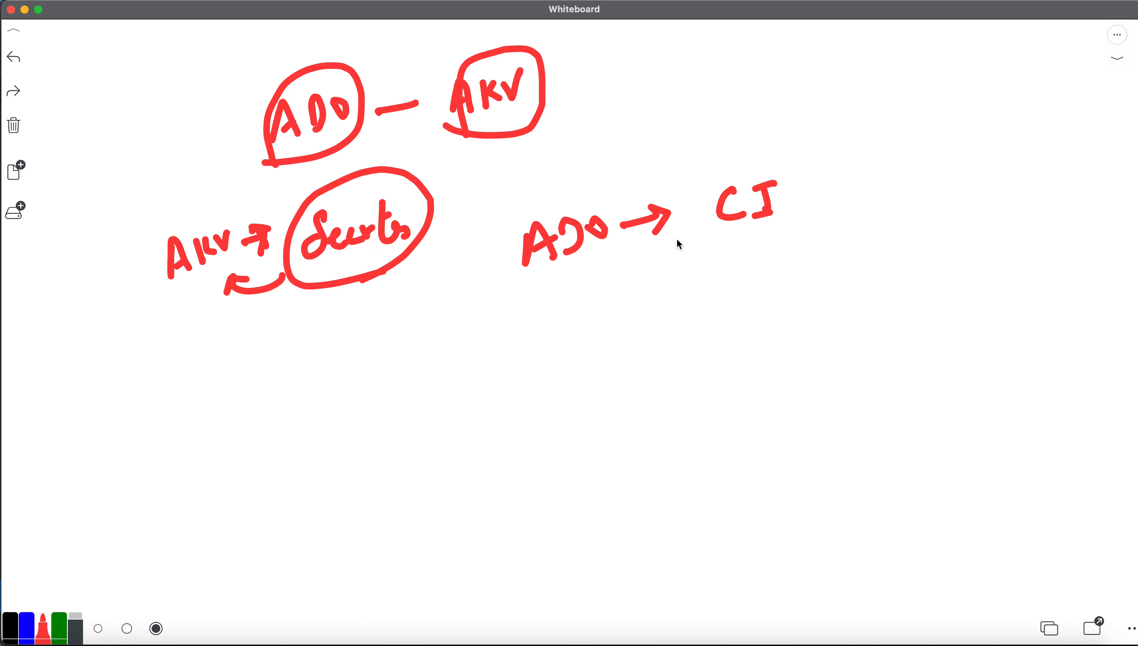
mouse_move(646, 229)
mouse_down()
mouse_move(648, 300)
mouse_move(703, 284)
mouse_up()
mouse_move(688, 287)
mouse_down()
mouse_move(693, 313)
mouse_move(736, 297)
mouse_up()
drag(750, 277, 749, 298)
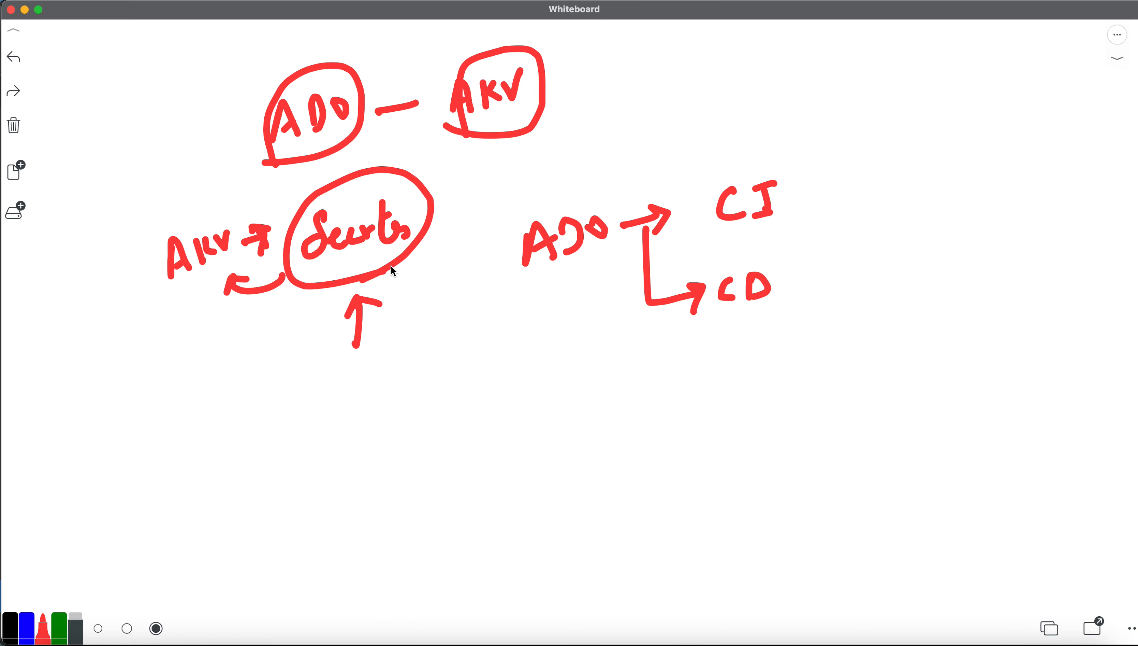
- Draw a curved arrow from the secrets to ADO, and add a circled SC with ADO → AKV beneath the diagram
mouse_move(401, 329)
mouse_down()
mouse_move(543, 319)
mouse_move(539, 293)
mouse_up()
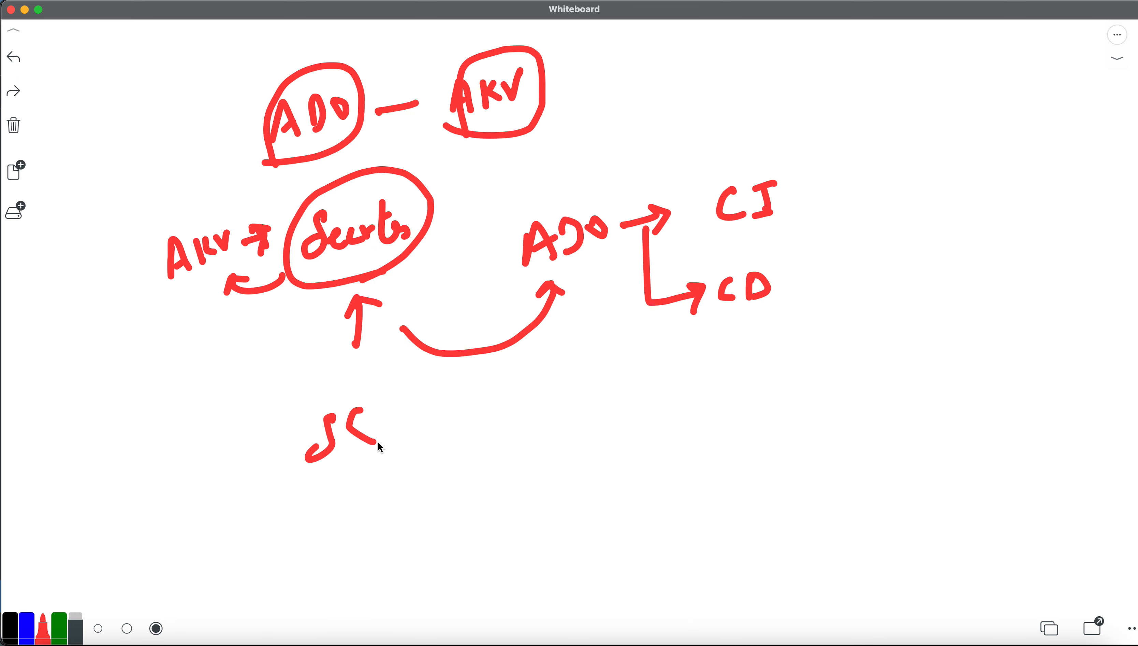
mouse_move(359, 471)
mouse_down()
mouse_move(396, 418)
mouse_move(352, 461)
mouse_up()
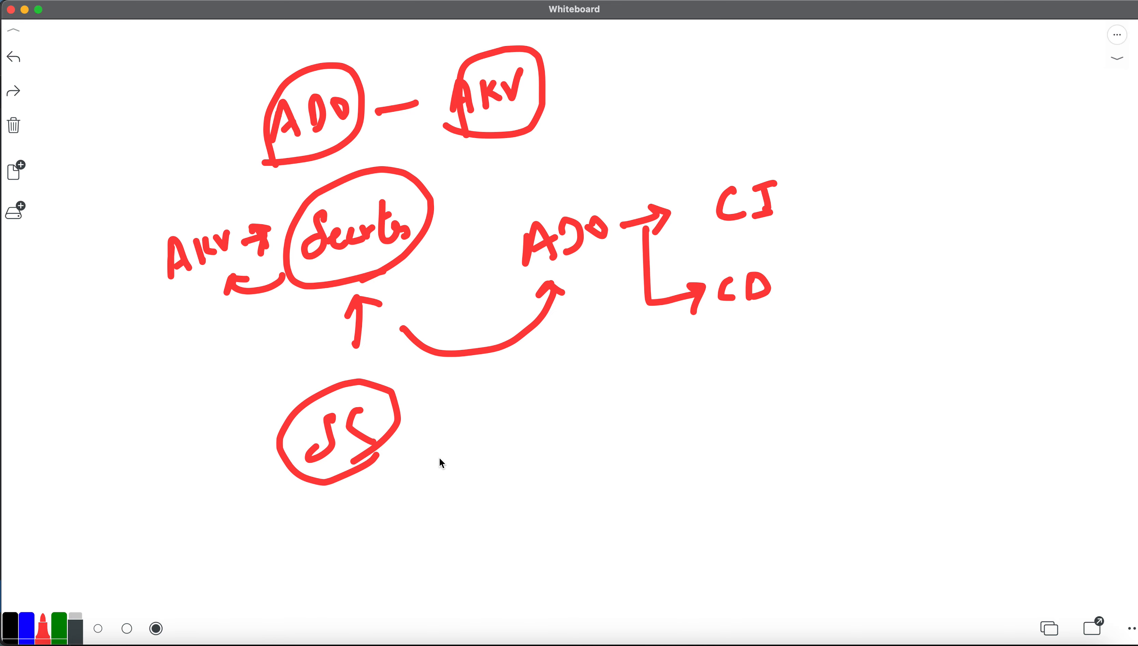
drag(494, 450, 491, 440)
drag(526, 444, 554, 435)
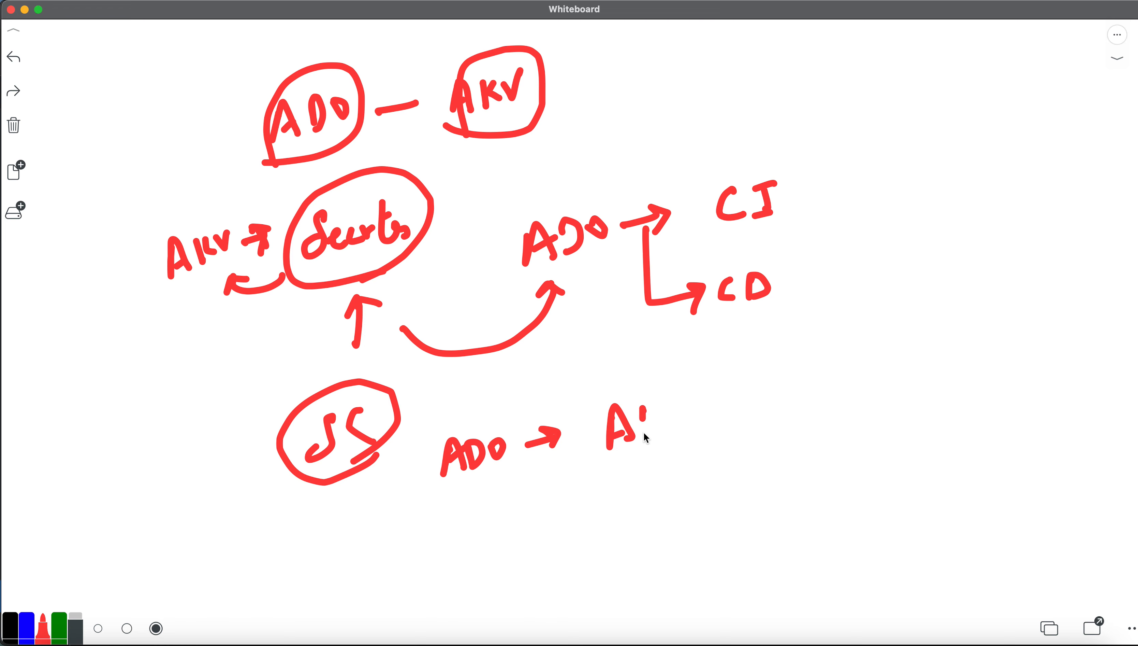
drag(663, 398, 687, 396)
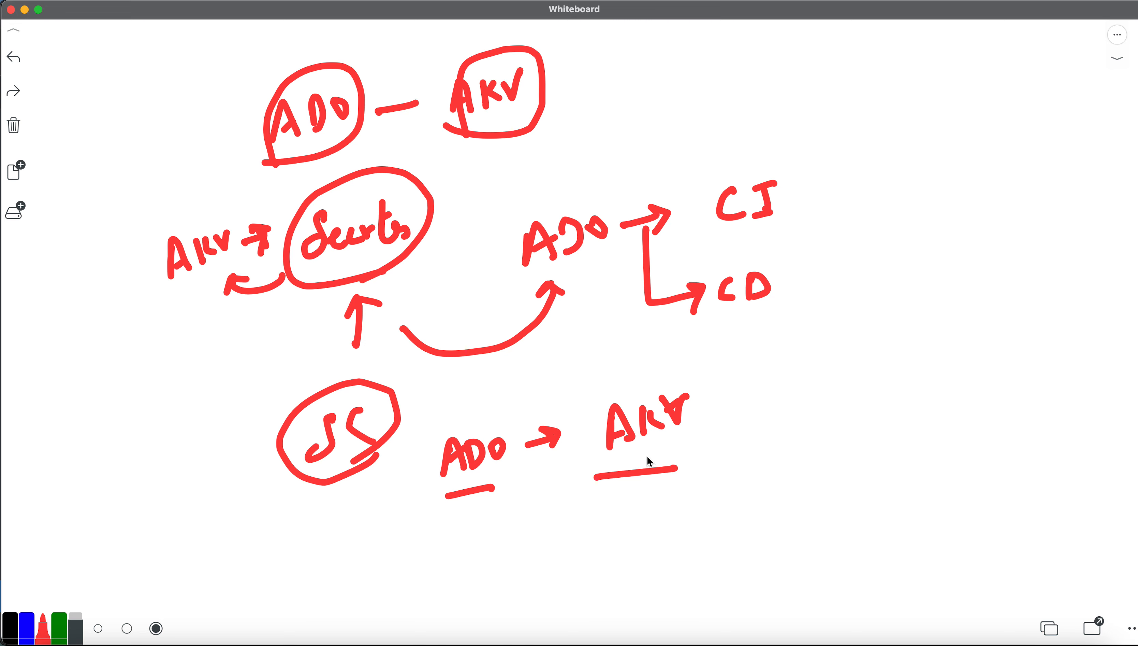
- Switch to the Azure DevOps browser window and open the Import-Demo project's service connections
right_click(175, 638)
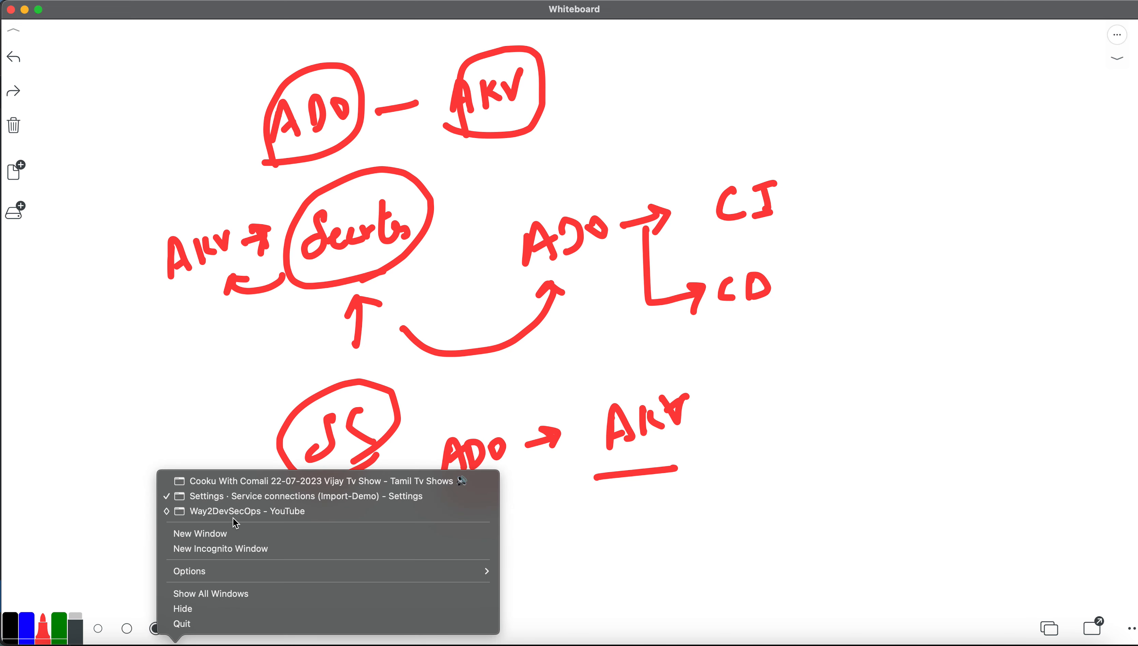
click(236, 496)
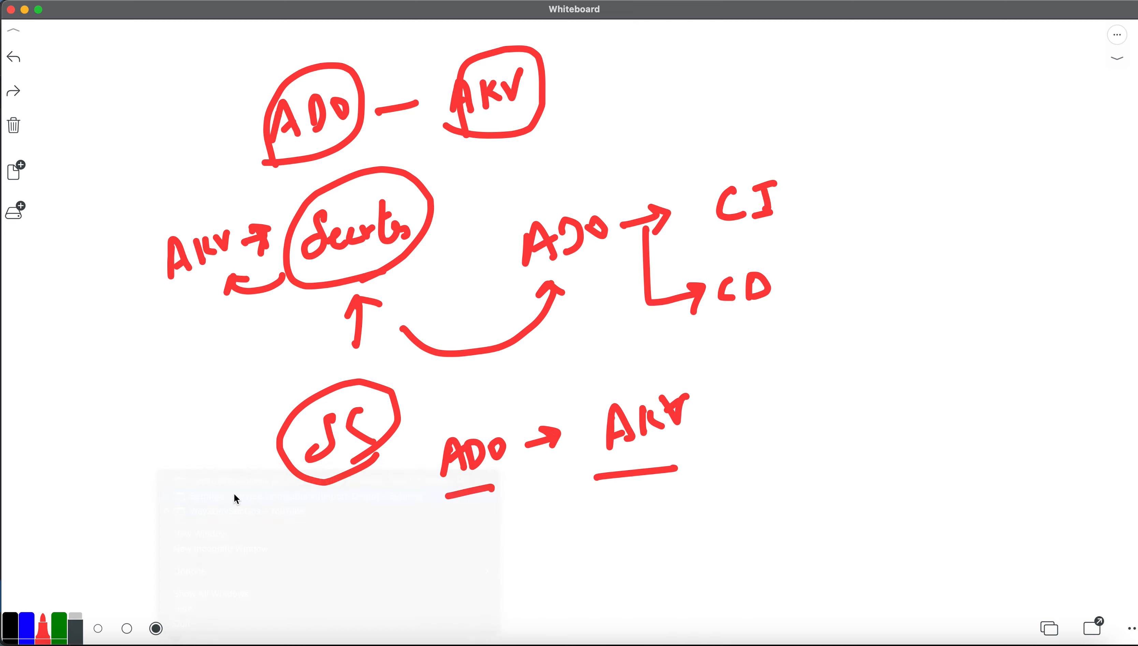
click(177, 96)
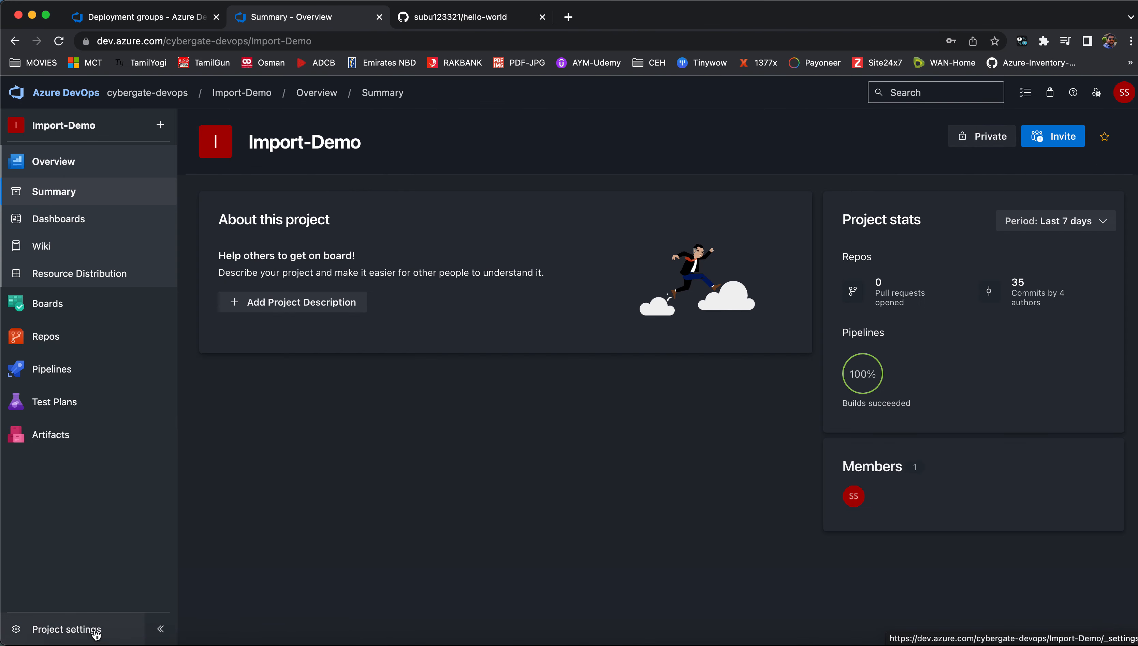
click(93, 627)
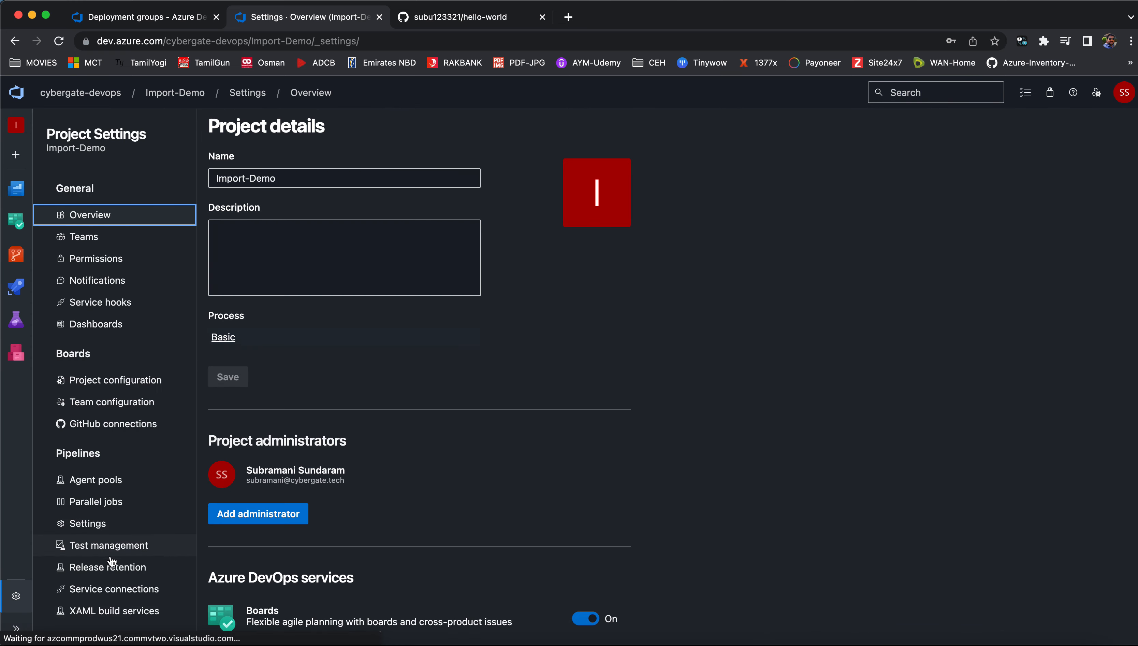
click(116, 589)
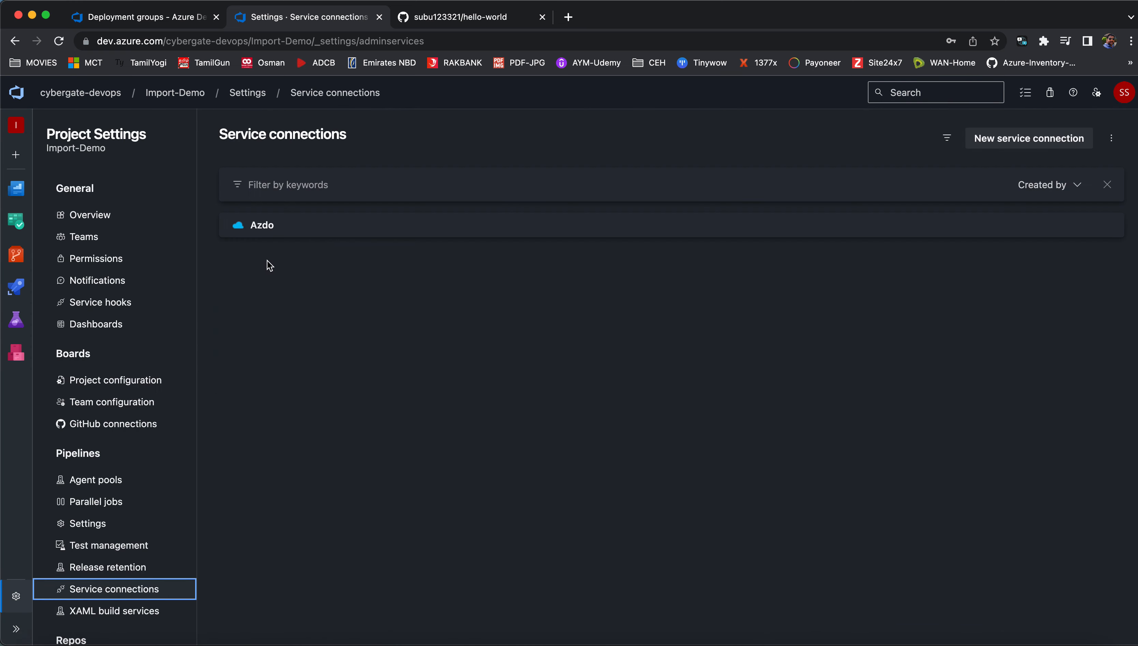
- Examine the Azdo service connection's subscription, service principal and tenant settings, leaving them unedited
click(262, 232)
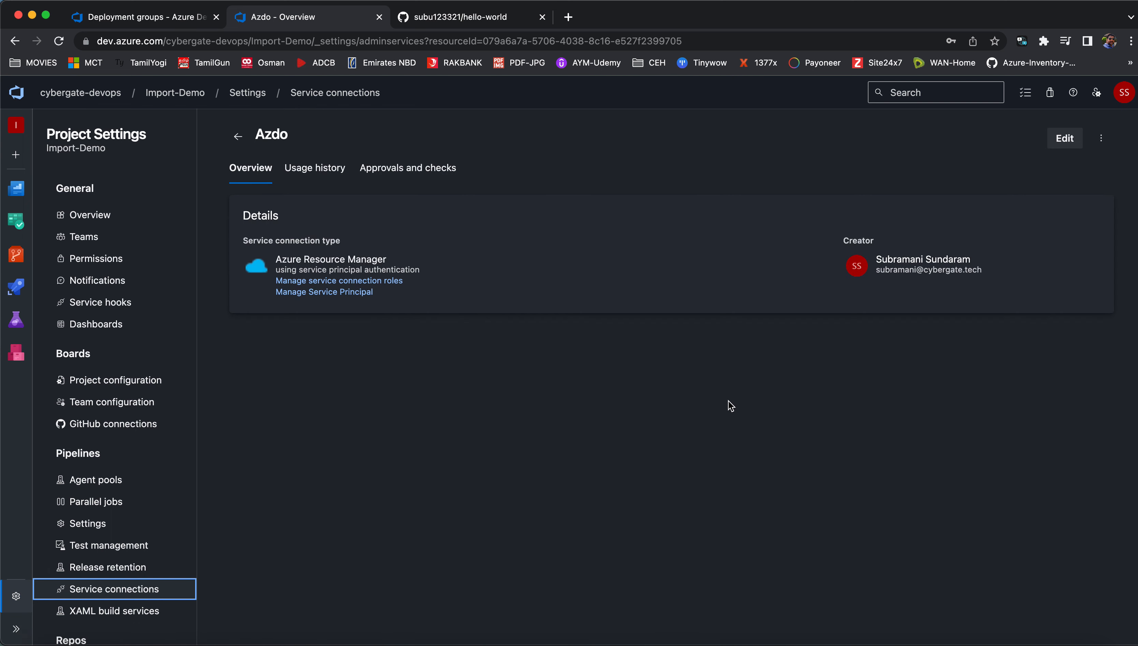
click(1065, 138)
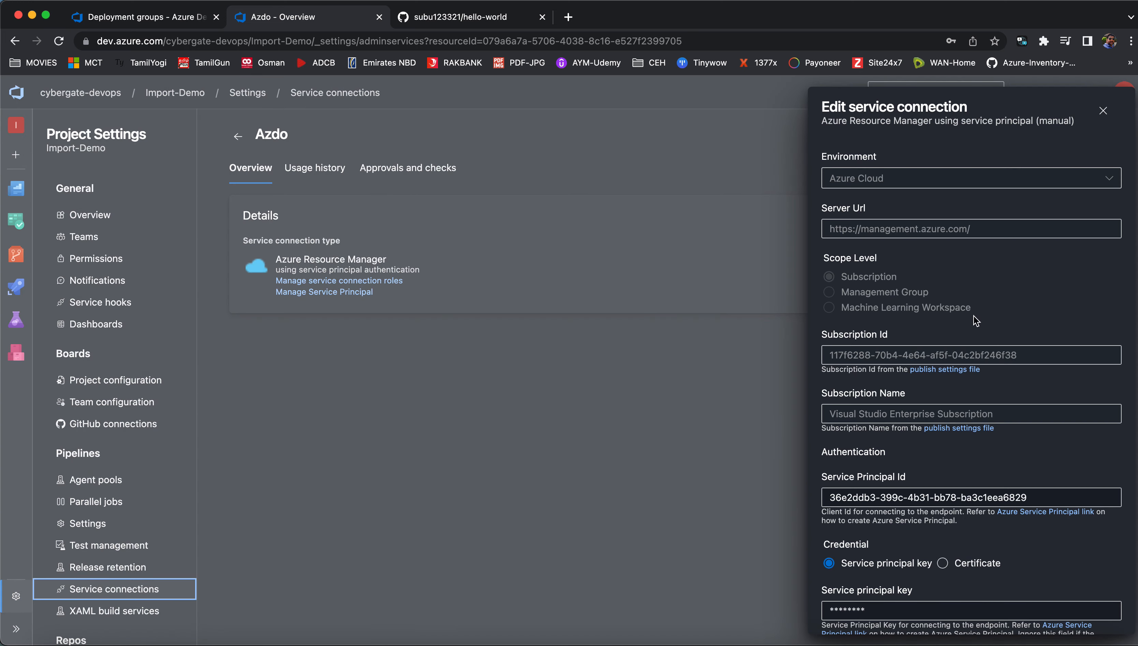
scroll(982, 299, down, 5)
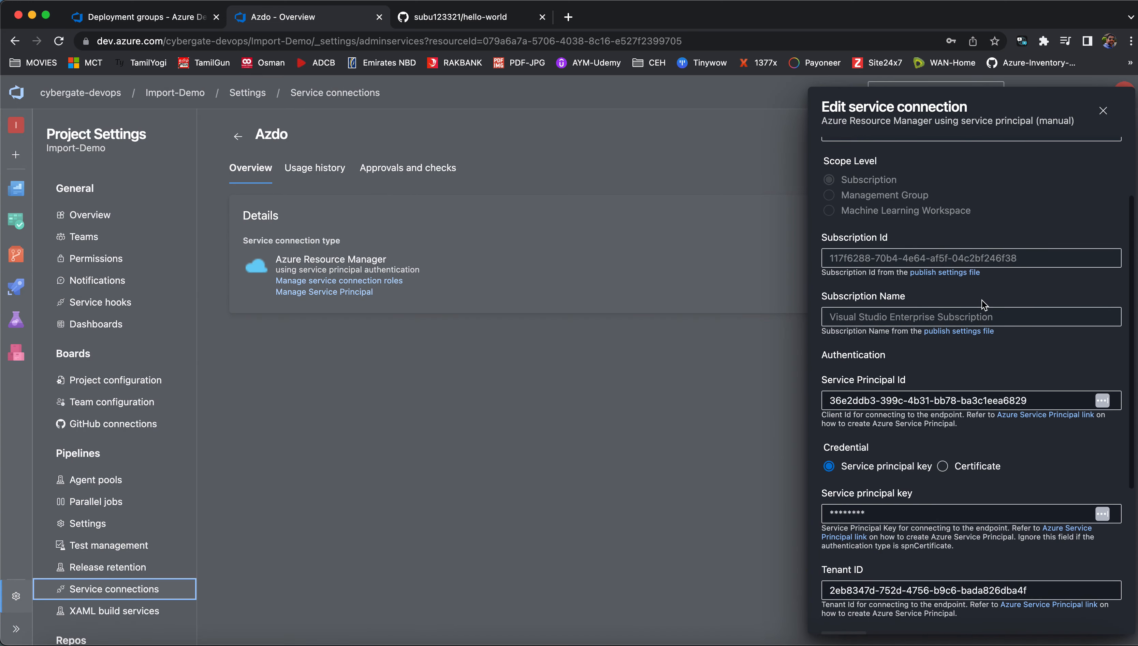
scroll(901, 300, down, 3)
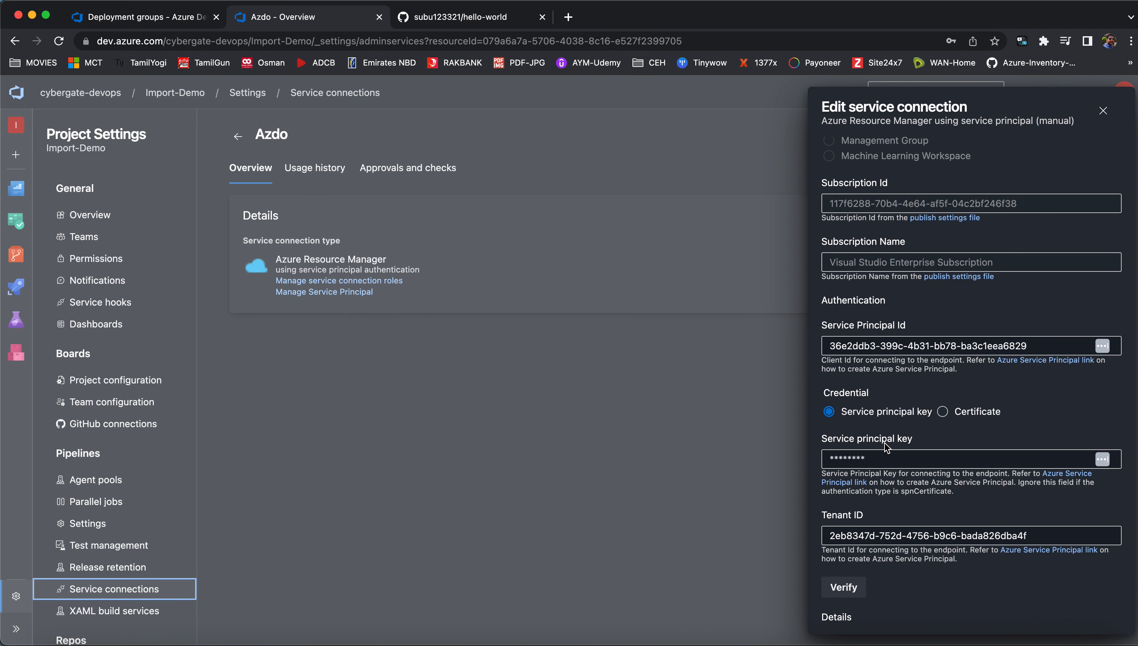
scroll(884, 452, down, 2)
scroll(888, 546, down, 6)
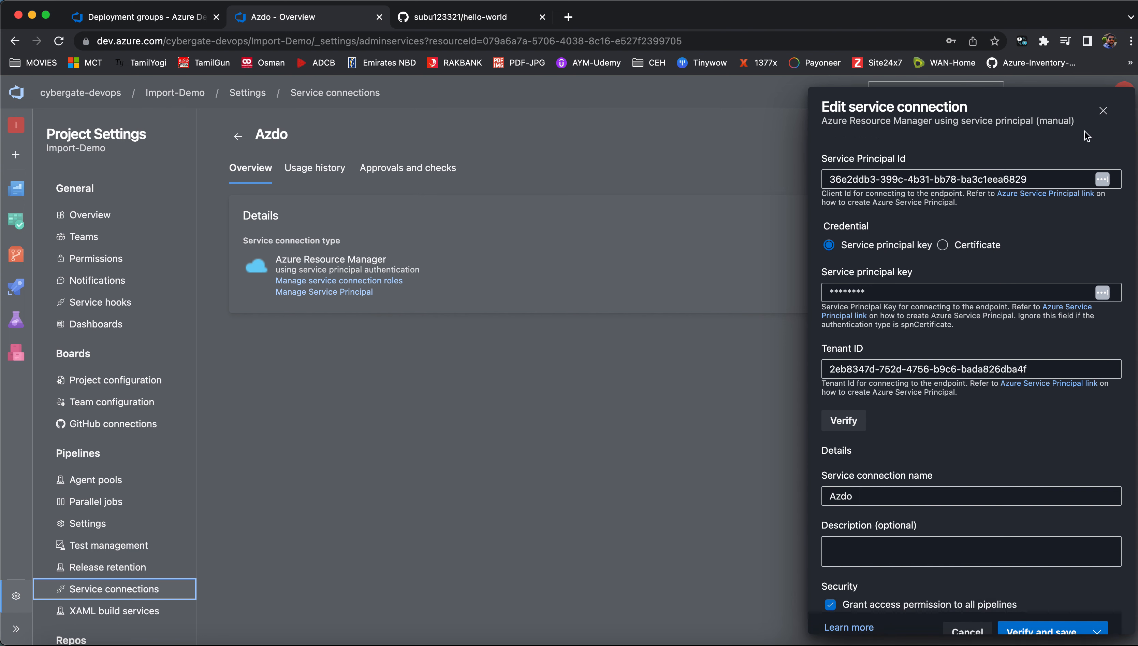
click(1103, 110)
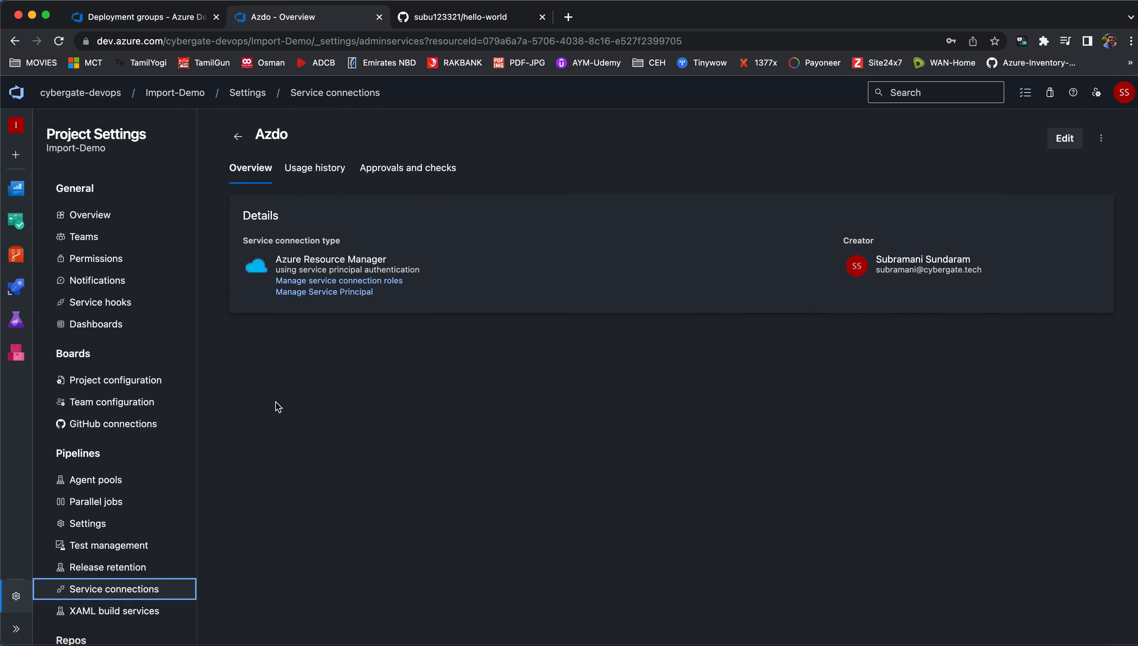
- Open the variable groups Library for the Import-Demo project's pipelines
mouse_move(18, 282)
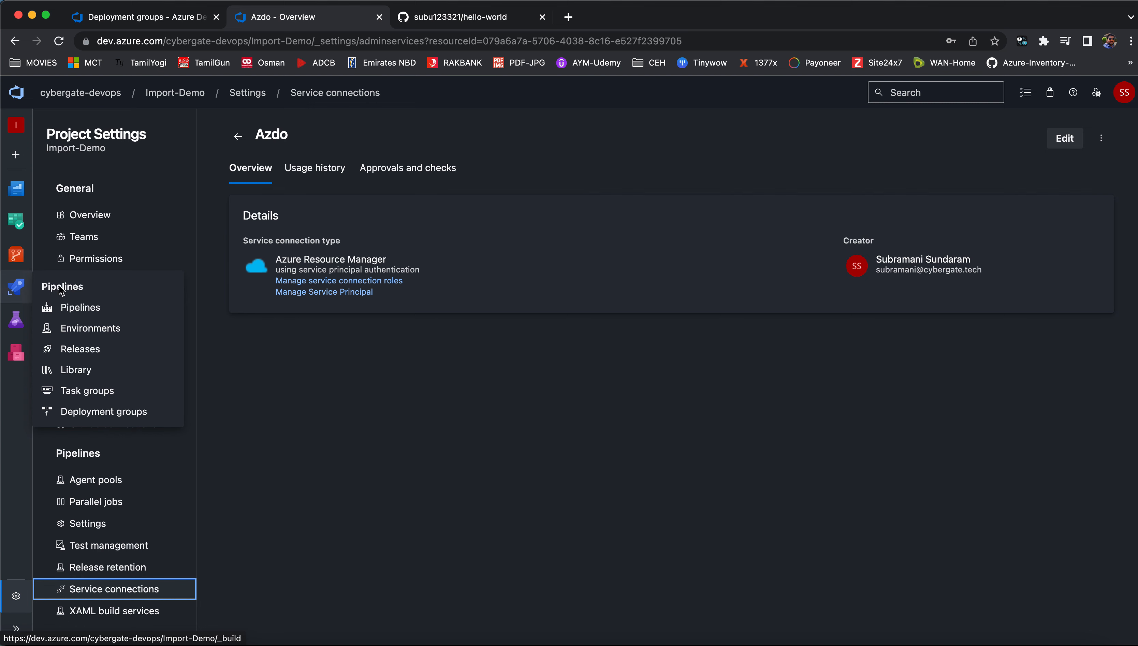
click(92, 375)
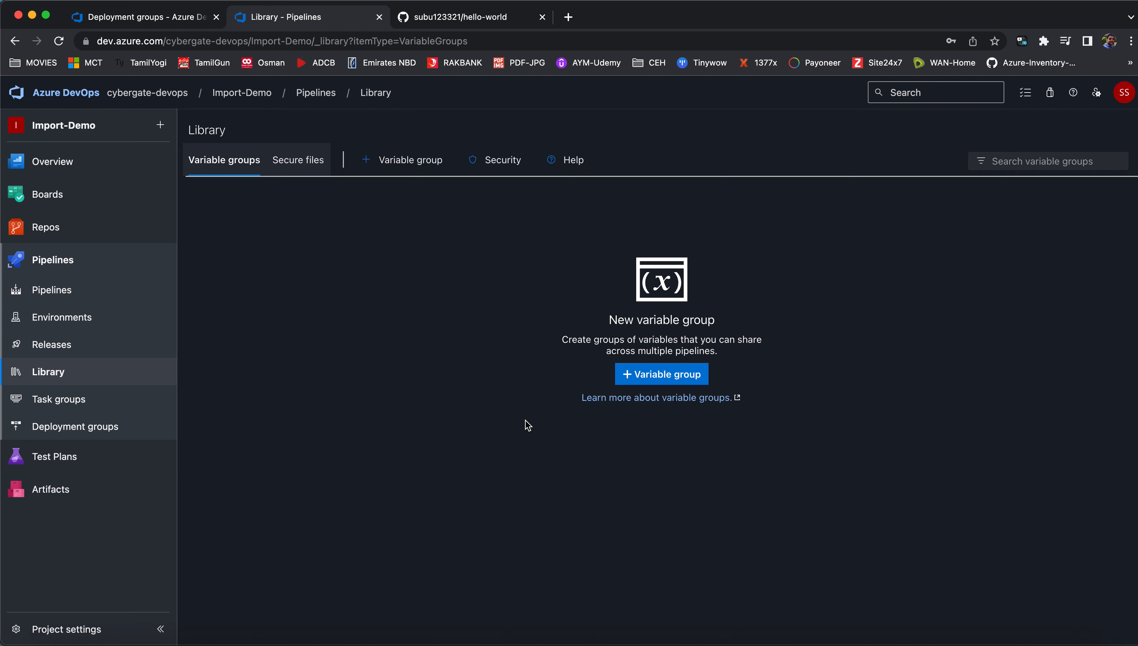
- Switch to the Azure portal and view the secrets stored in the demokey1234 key vault
click(638, 634)
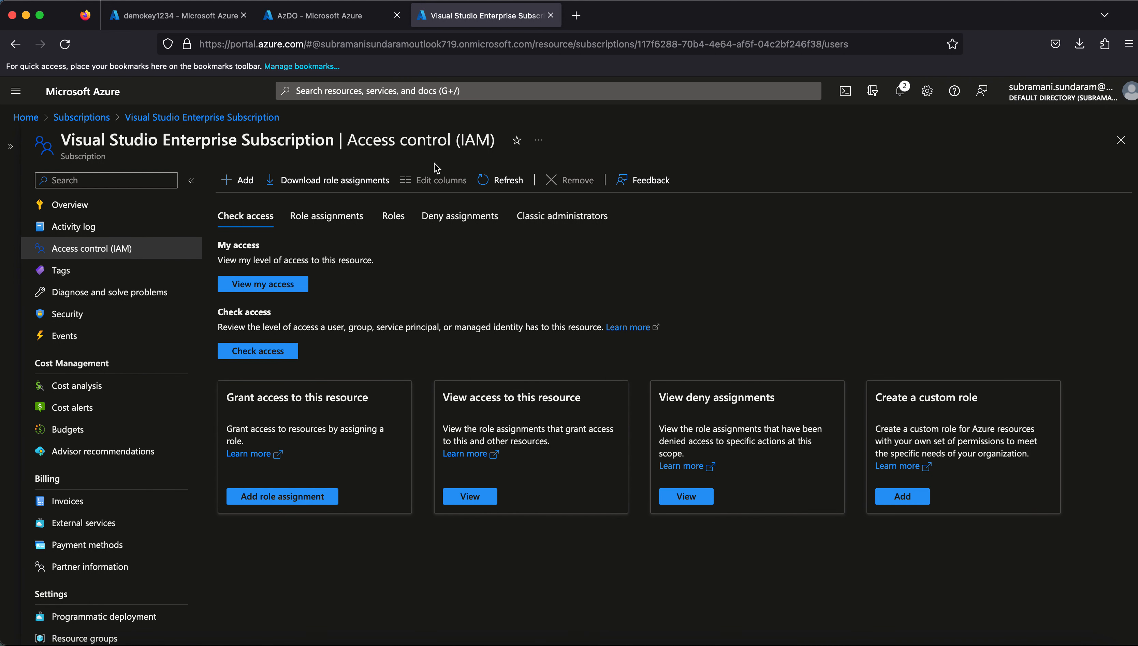
click(428, 84)
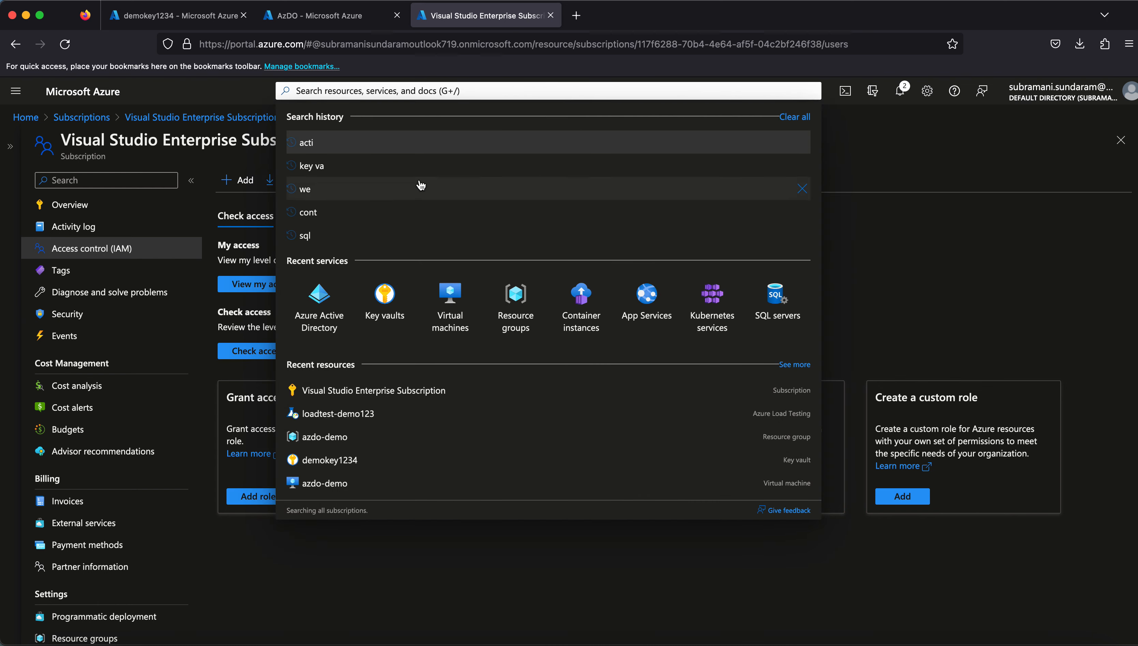
click(389, 316)
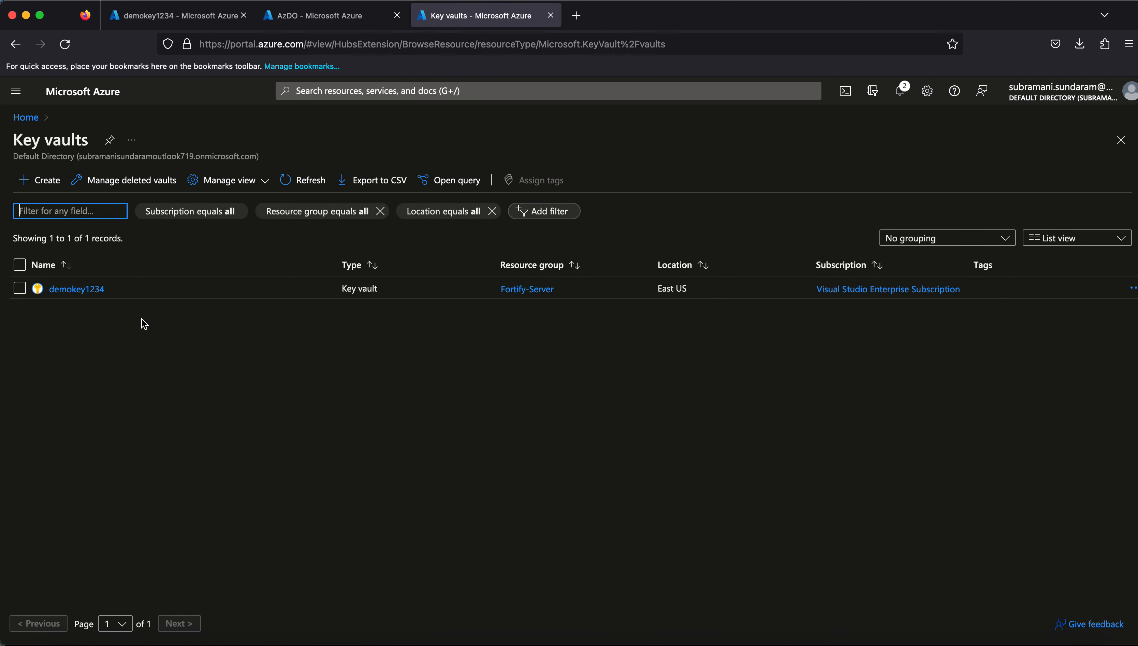
click(71, 293)
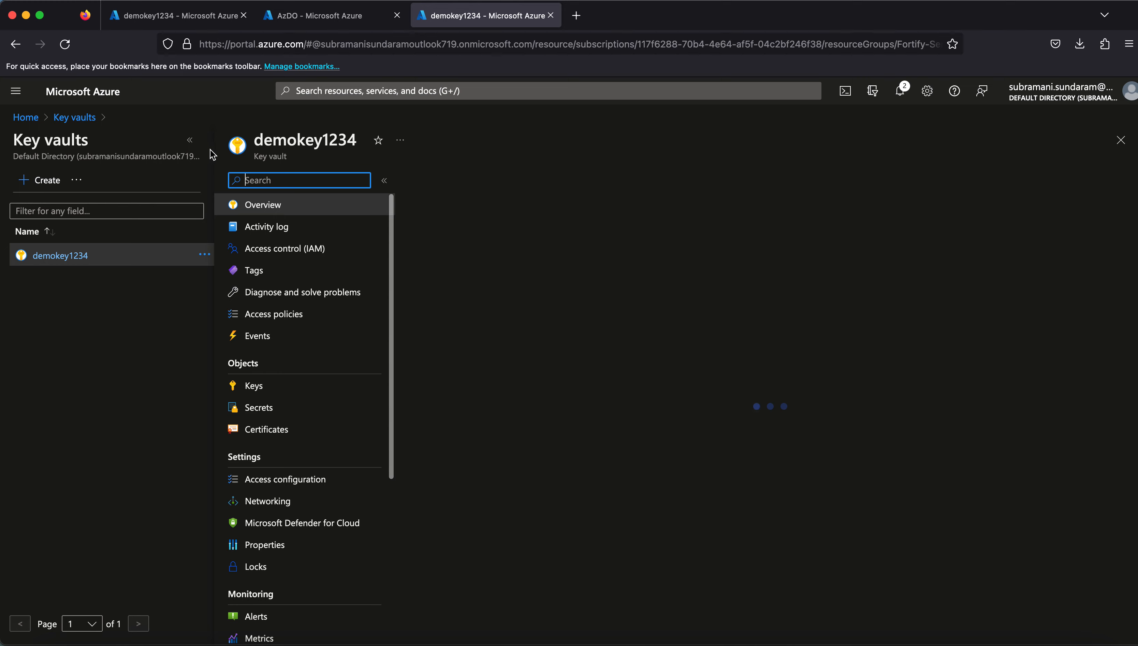
click(190, 140)
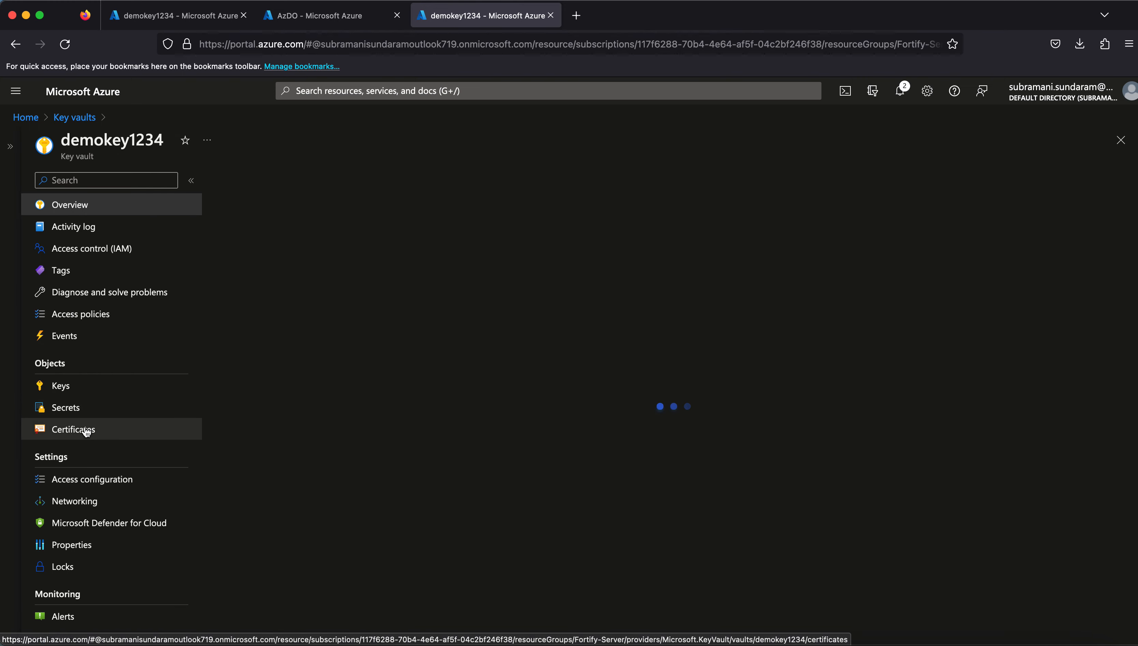
click(82, 407)
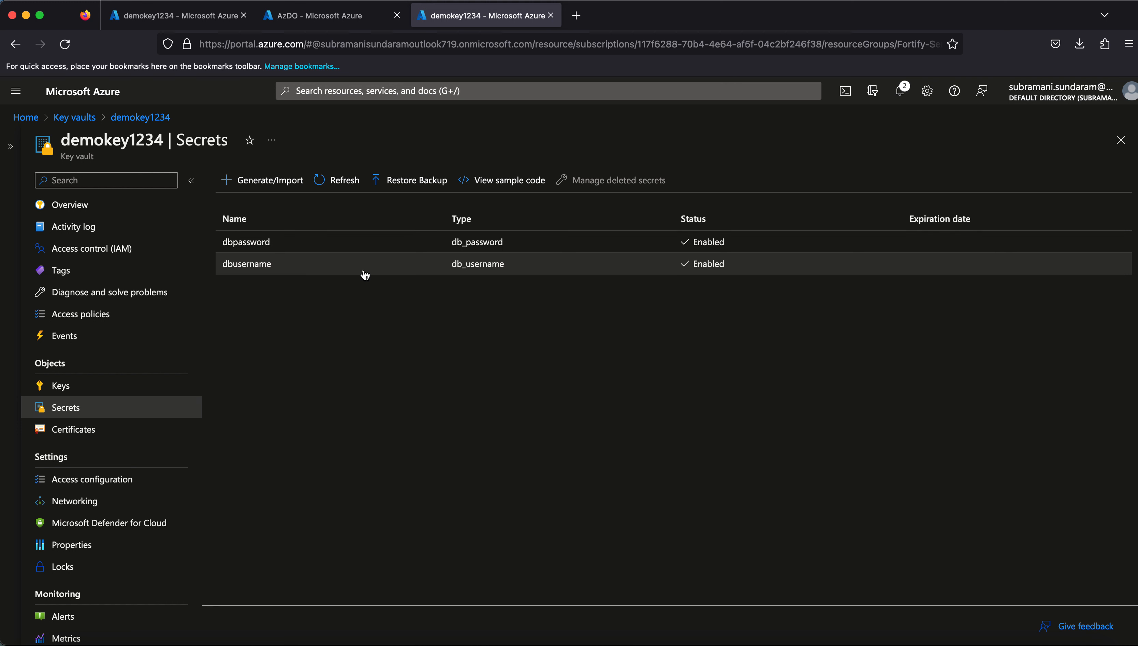
- Switch back to the Azure DevOps Library and start a new variable group named DB-Group
click(211, 632)
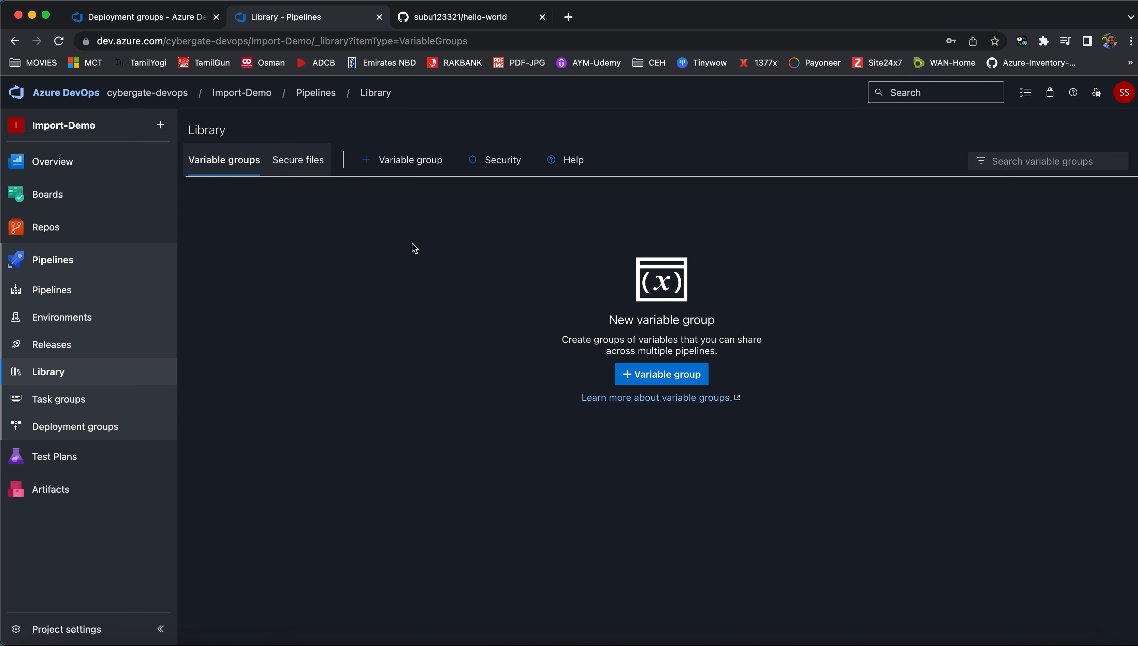
click(656, 381)
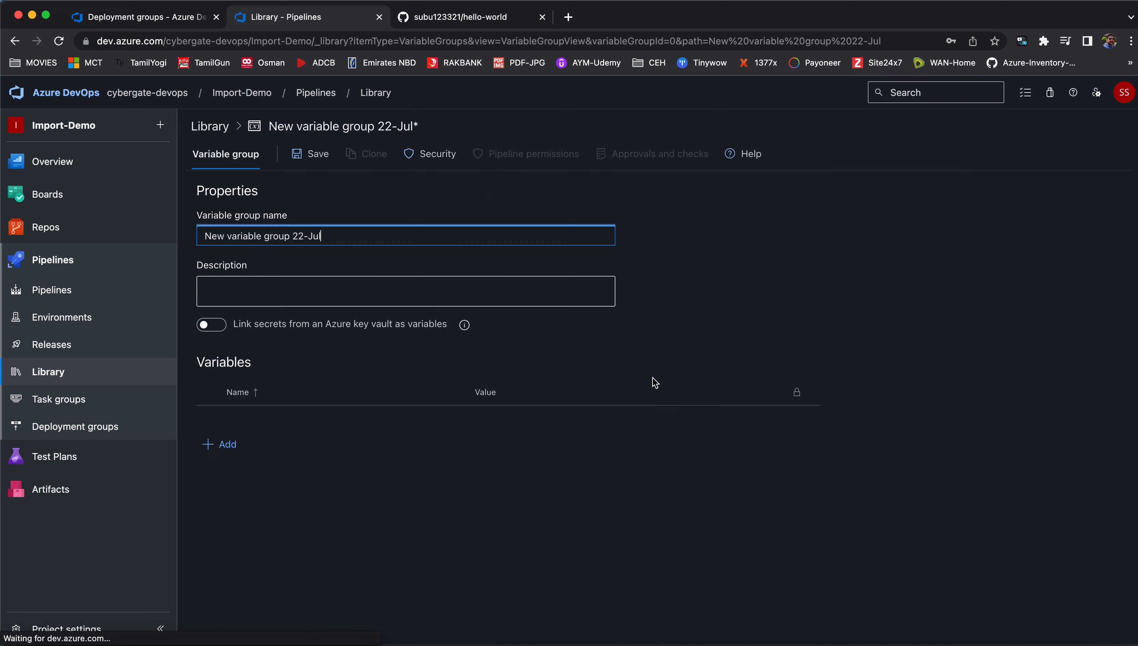
mouse_move(168, 232)
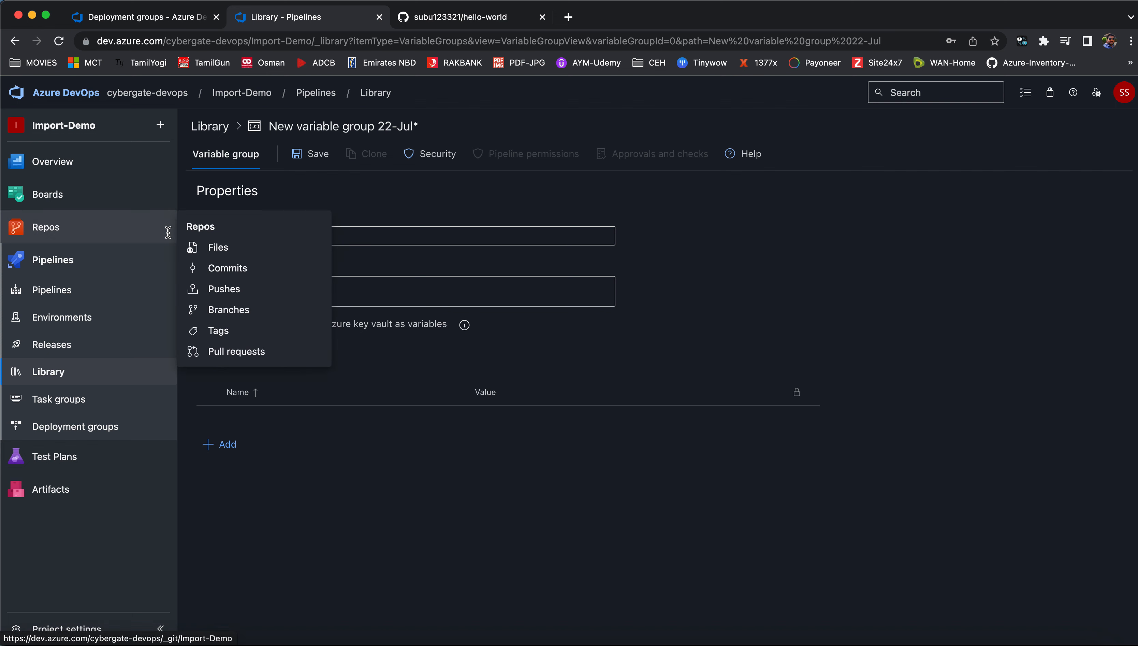
text(D)
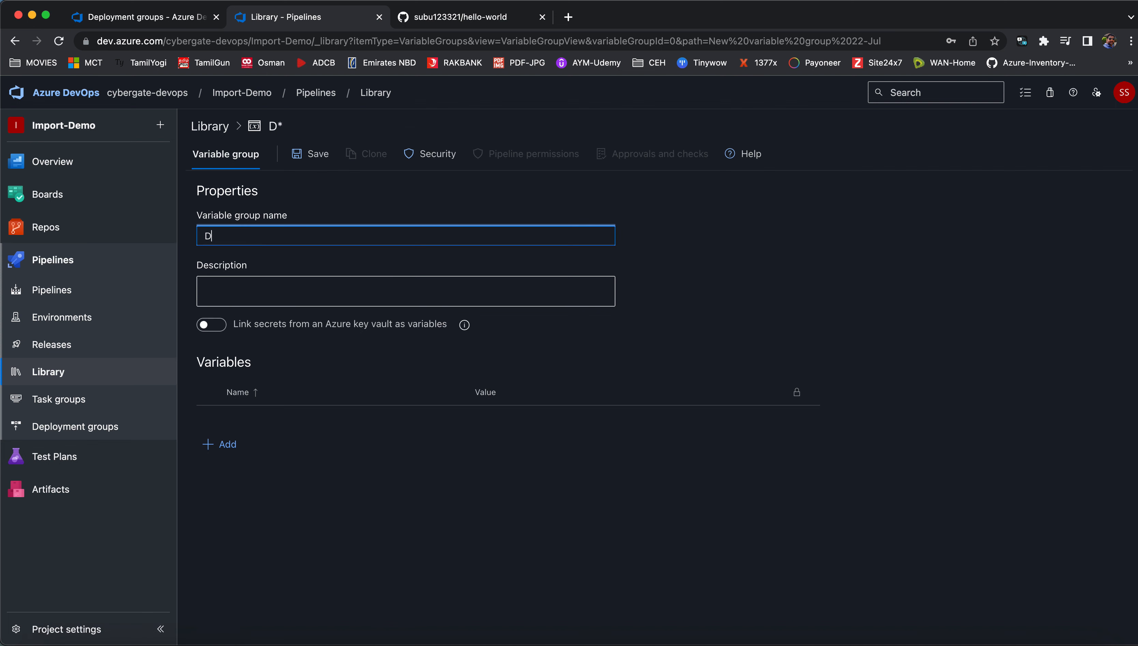
text(B-Group)
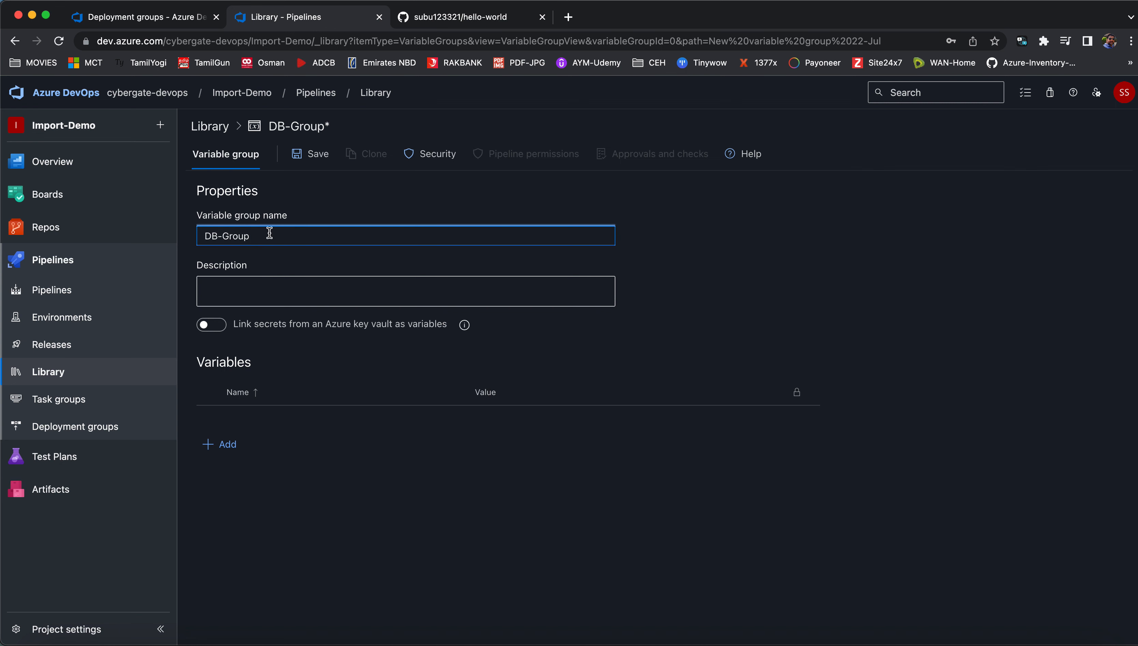
- Enable linking Azure key vault secrets as variables for DB-Group and choose the Azdo service connection as its Azure subscription
click(237, 330)
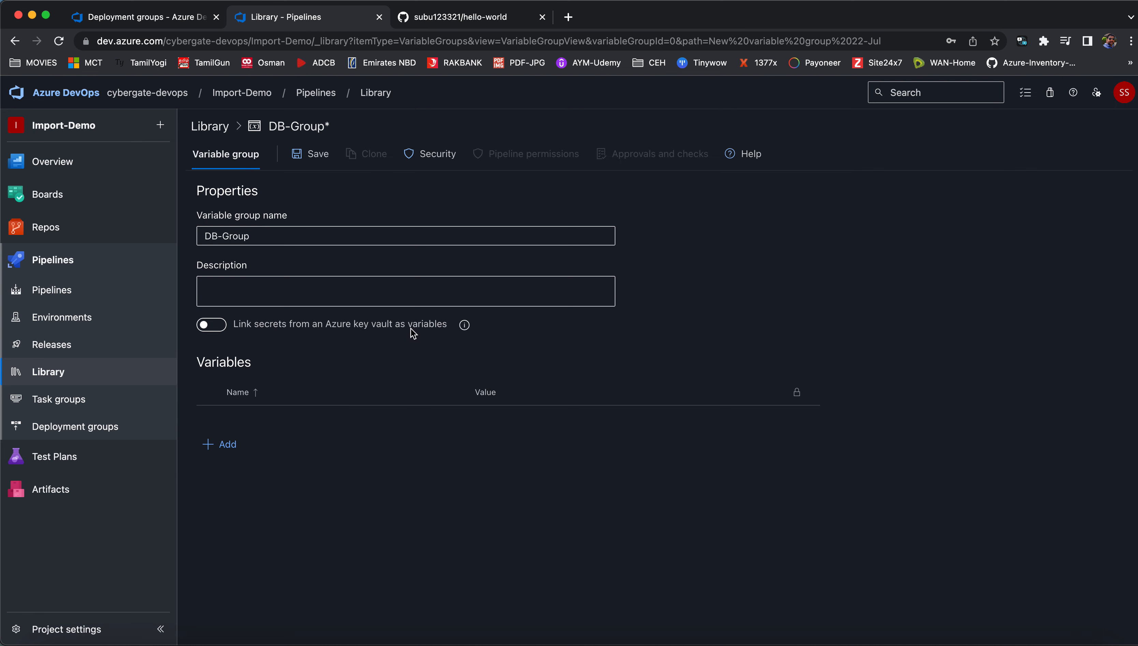
click(215, 327)
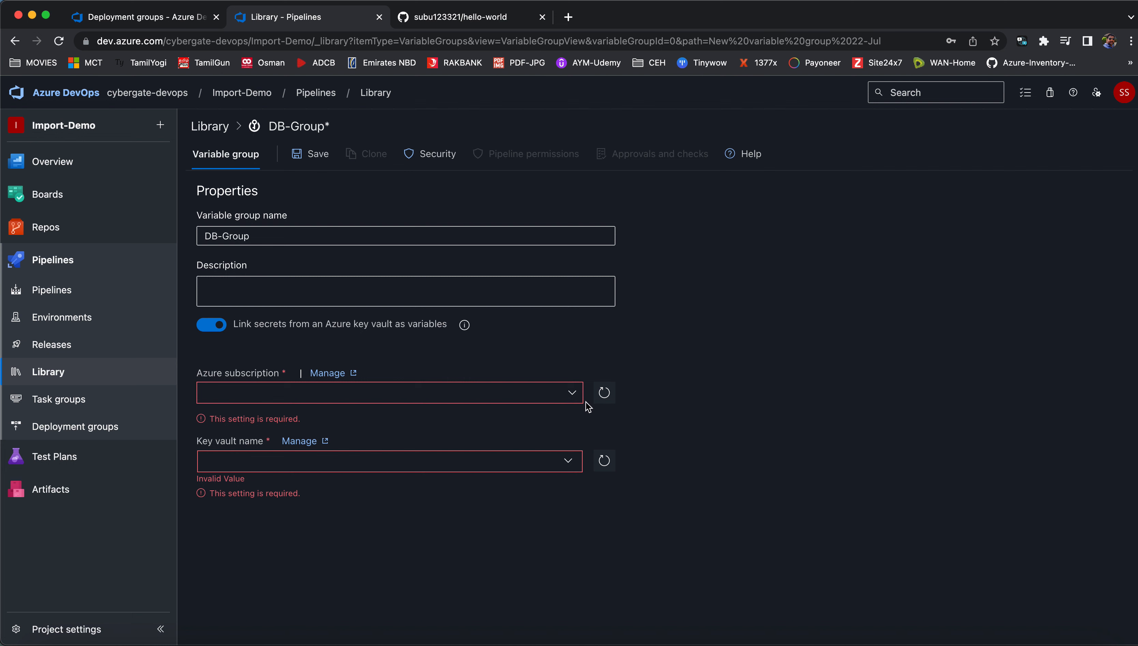
click(604, 394)
click(577, 396)
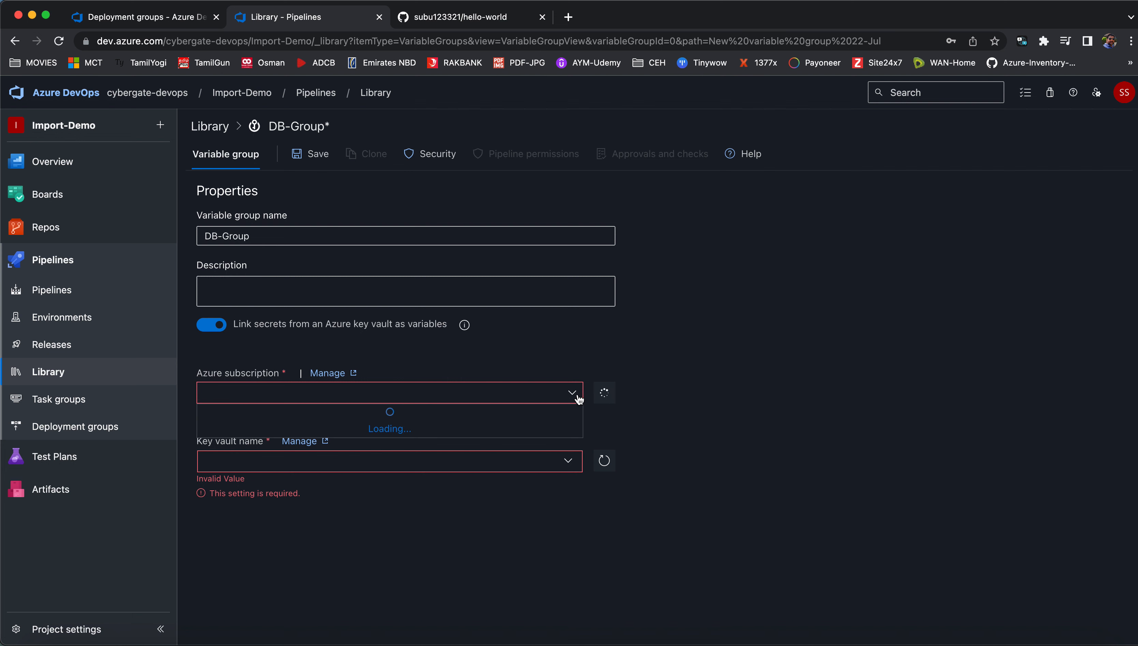
click(519, 396)
click(519, 396)
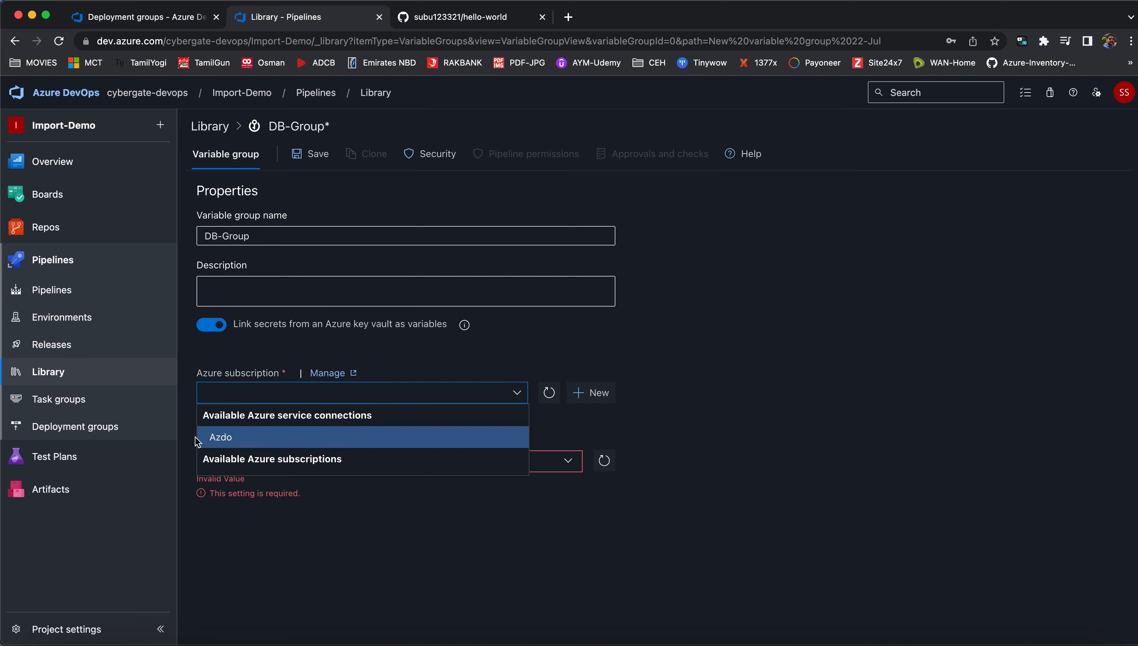
click(220, 437)
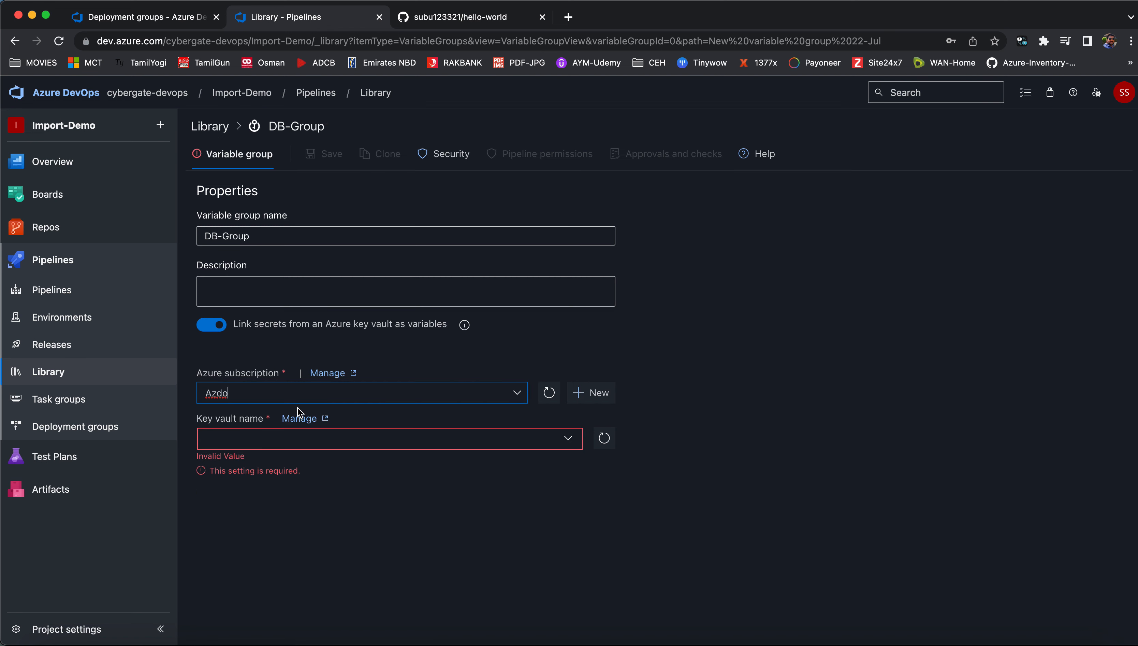
- Refresh the available key vaults and choose demokey1234 as the key vault for DB-Group
click(589, 482)
click(603, 446)
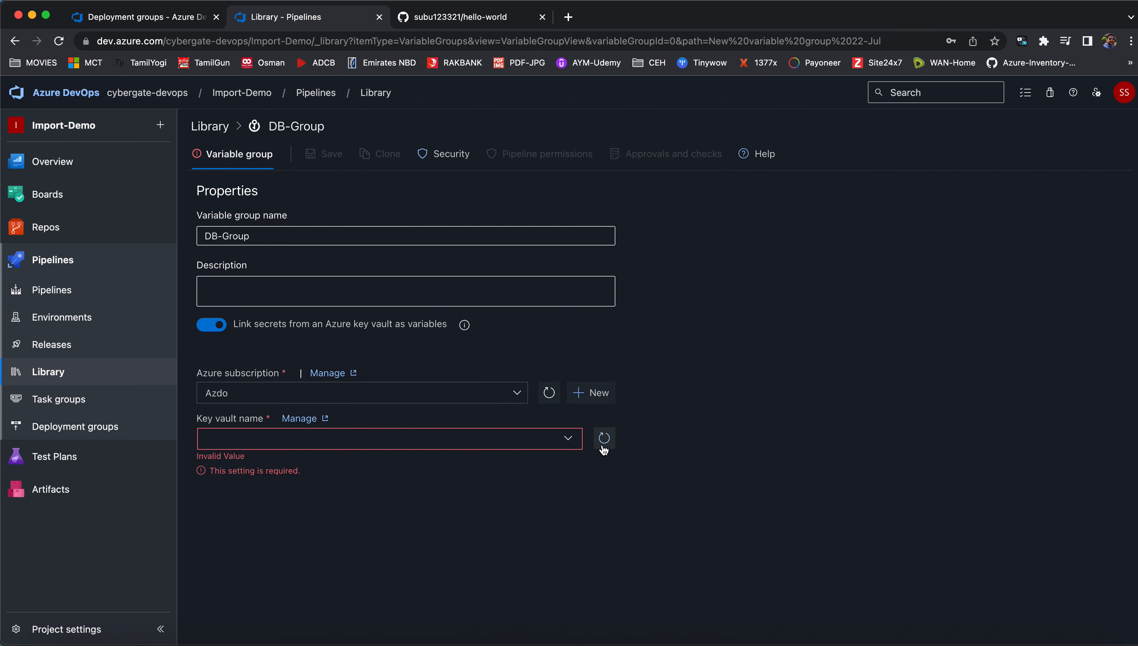
click(567, 438)
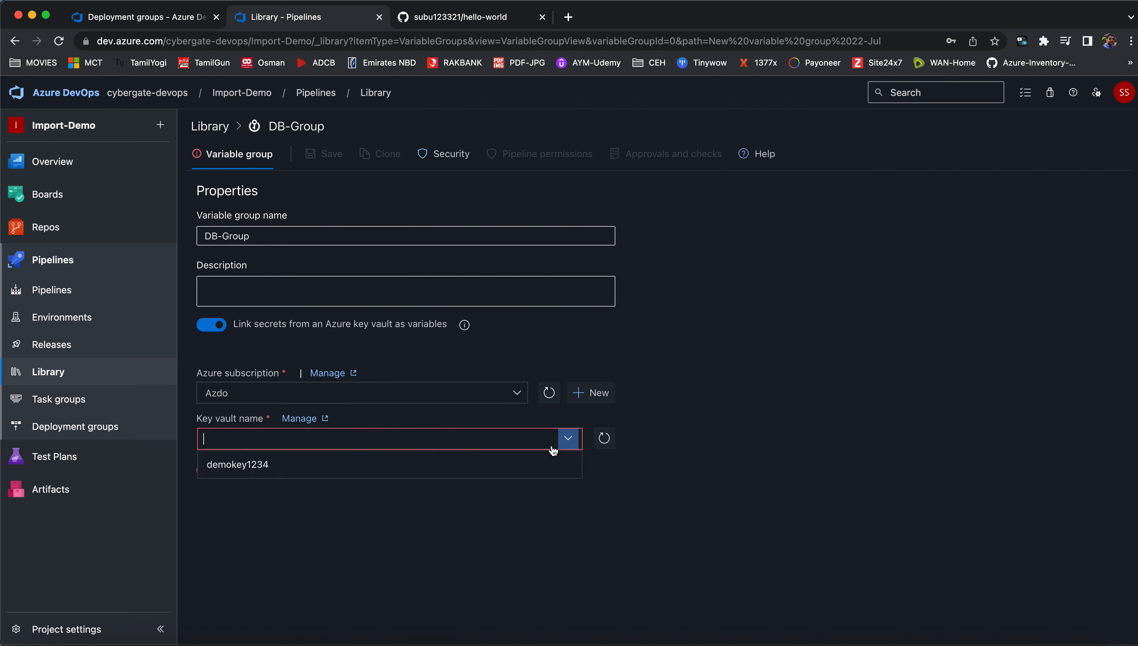
click(299, 469)
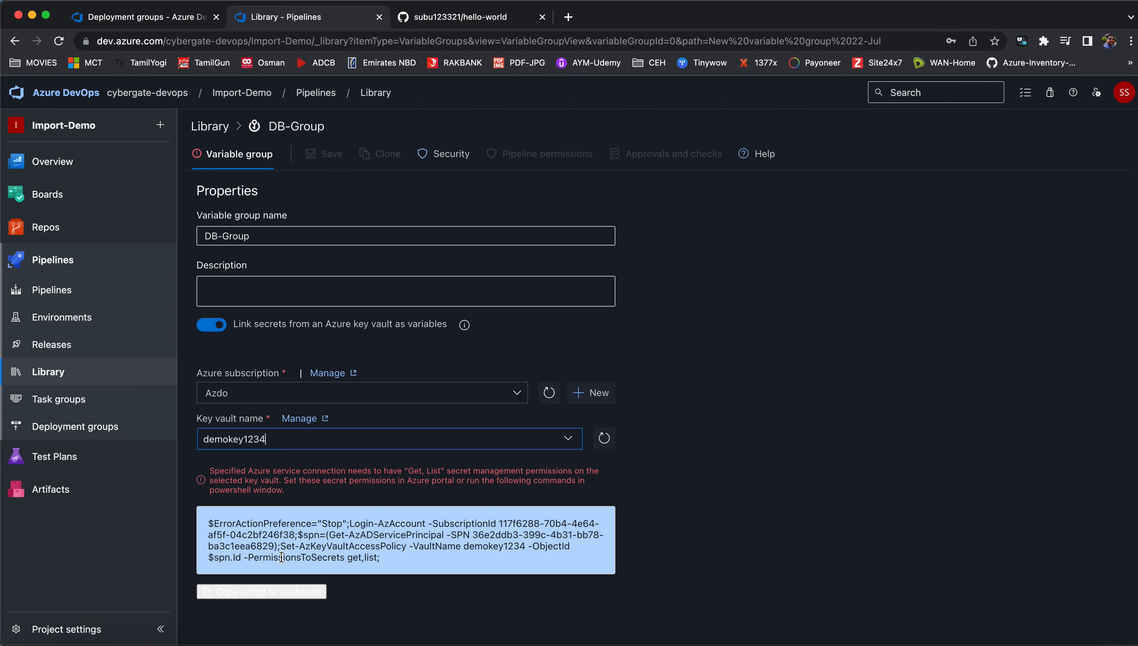
double_click(271, 557)
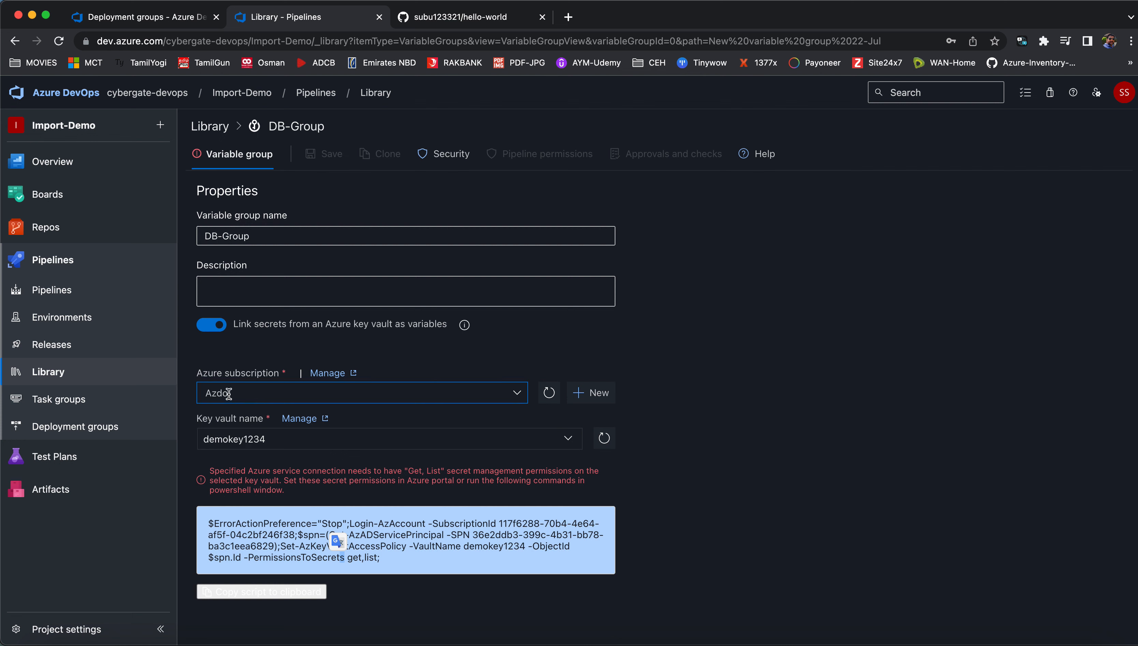
drag(231, 393, 198, 398)
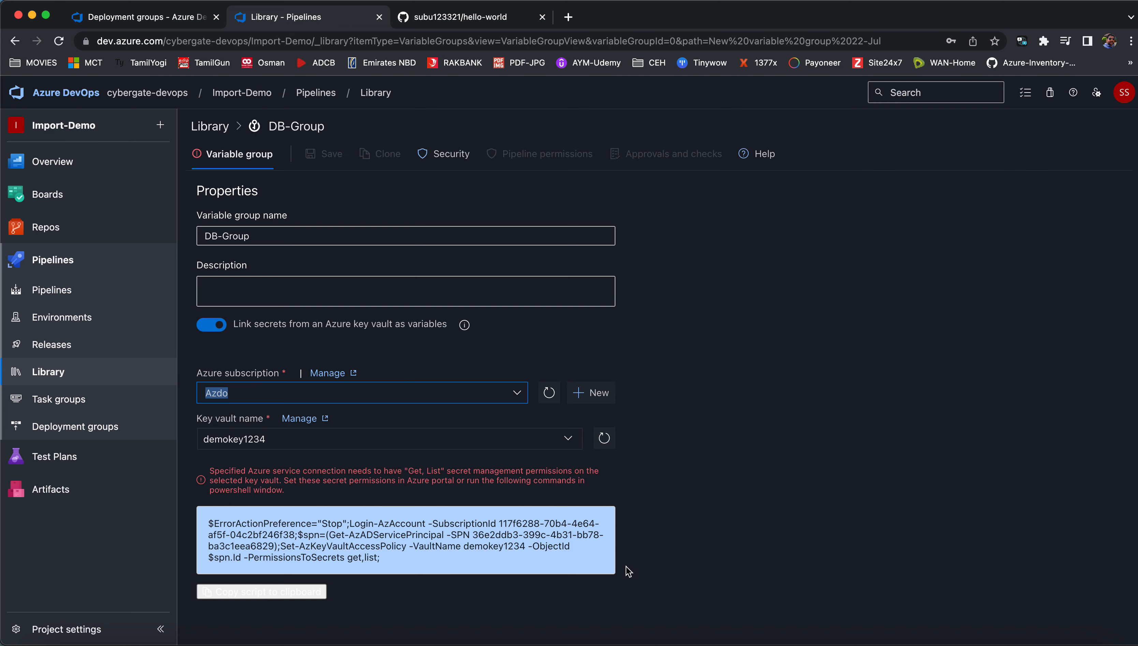
- Switch to the Azure portal and start a new access policy for the demokey1234 key vault
click(619, 623)
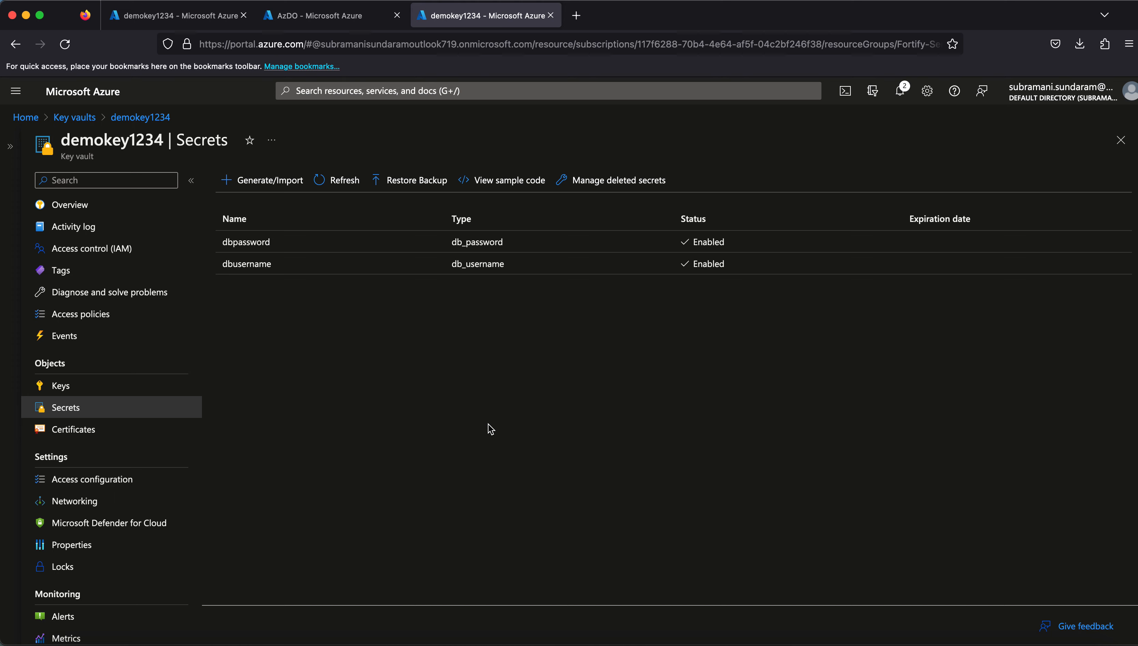
click(97, 316)
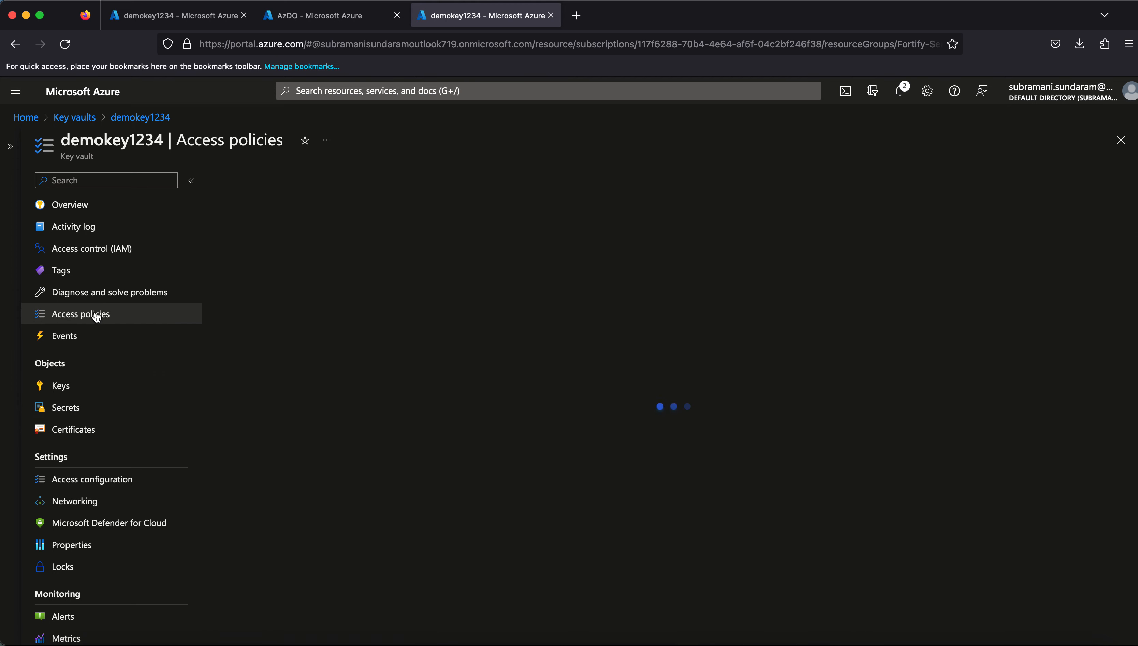
click(237, 191)
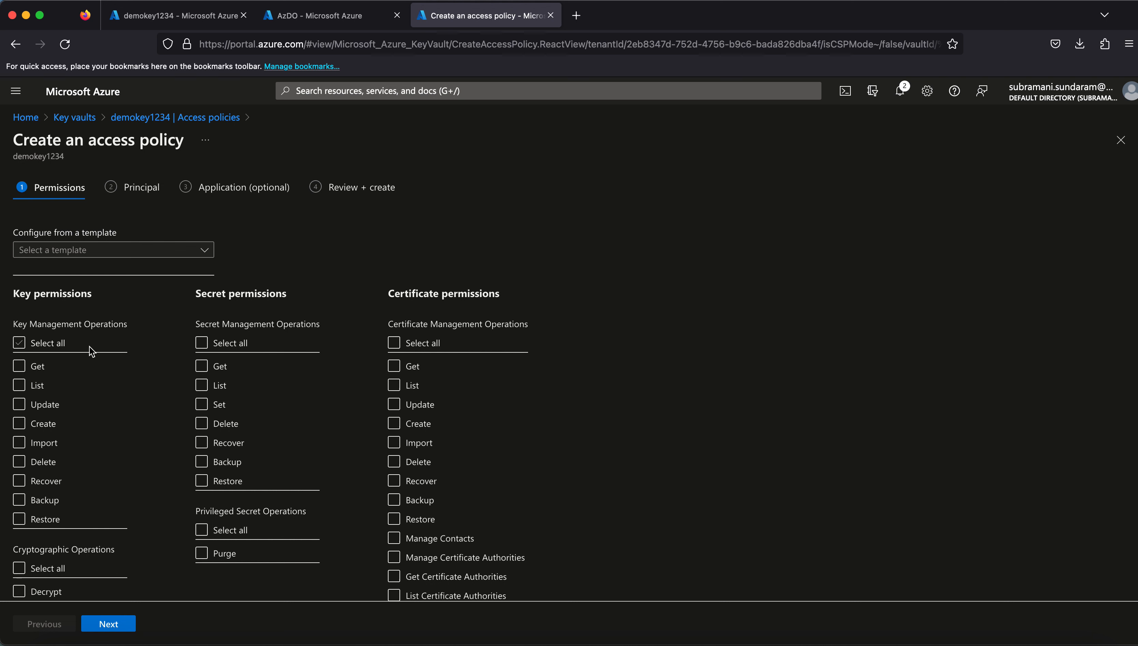
- Grant the access policy Get and List permissions for keys, secrets and certificates, and continue to the principal selection
click(203, 367)
click(228, 388)
click(19, 366)
click(19, 384)
click(394, 366)
click(394, 384)
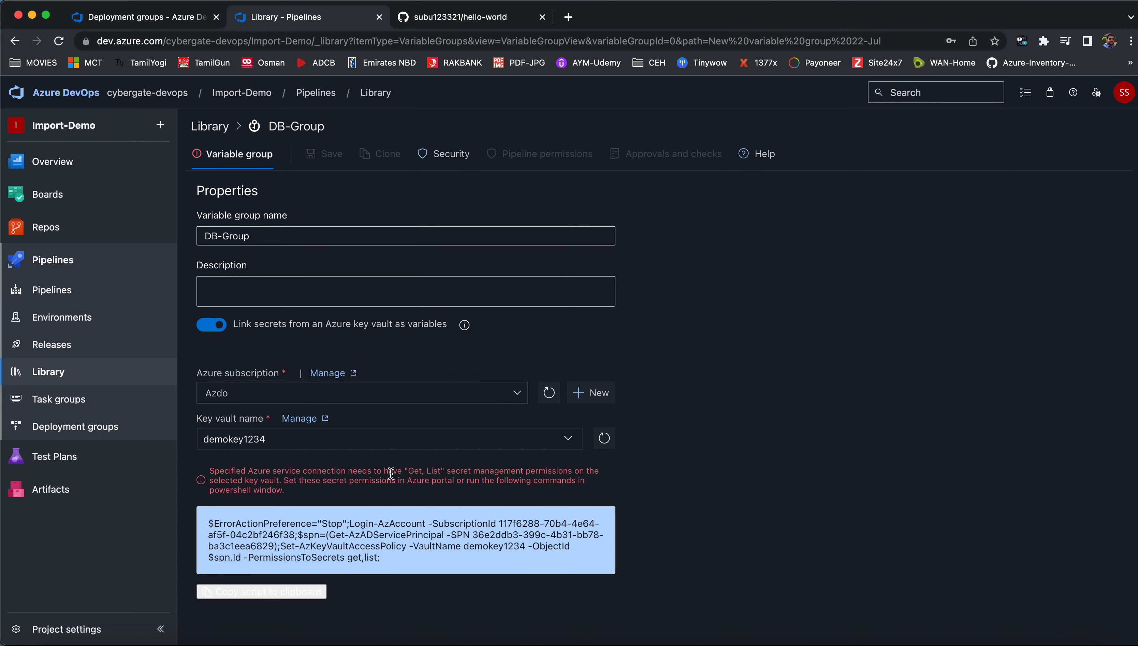
drag(408, 471, 568, 471)
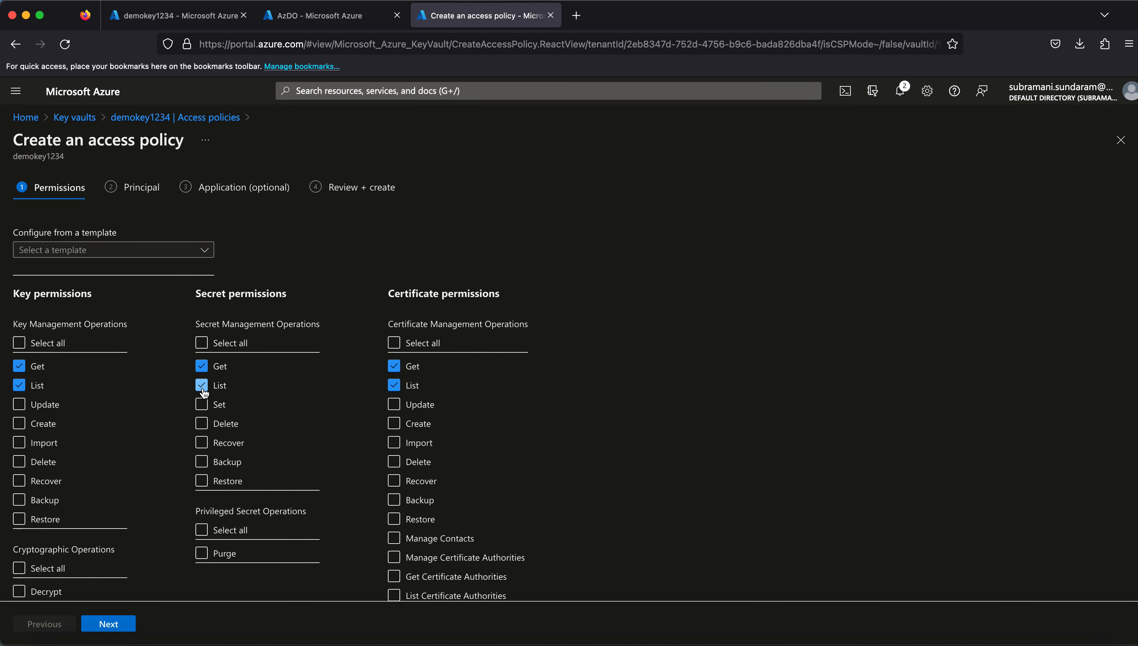
click(107, 625)
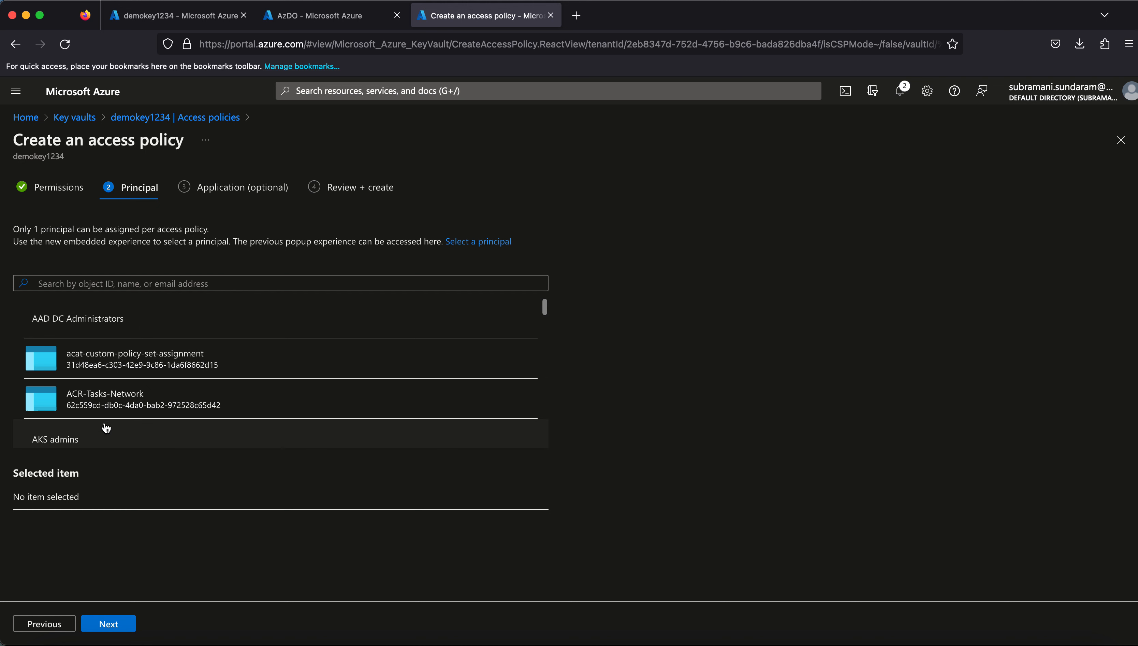
- Assign the AzDO application as the policy's principal and create the access policy
click(112, 284)
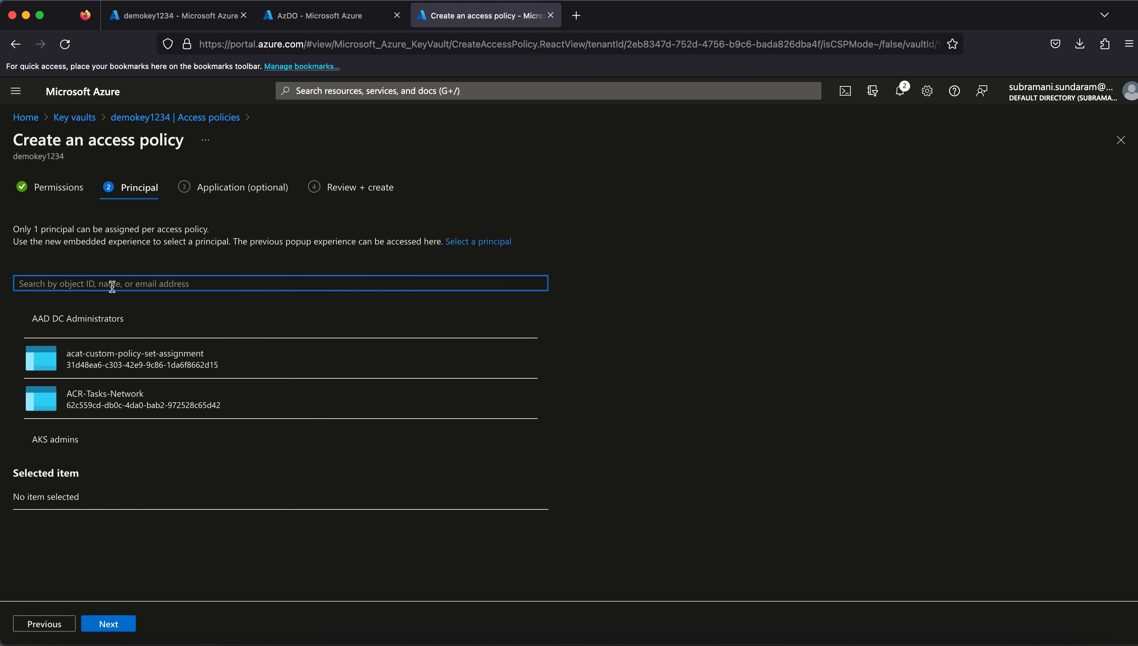
text(azdo)
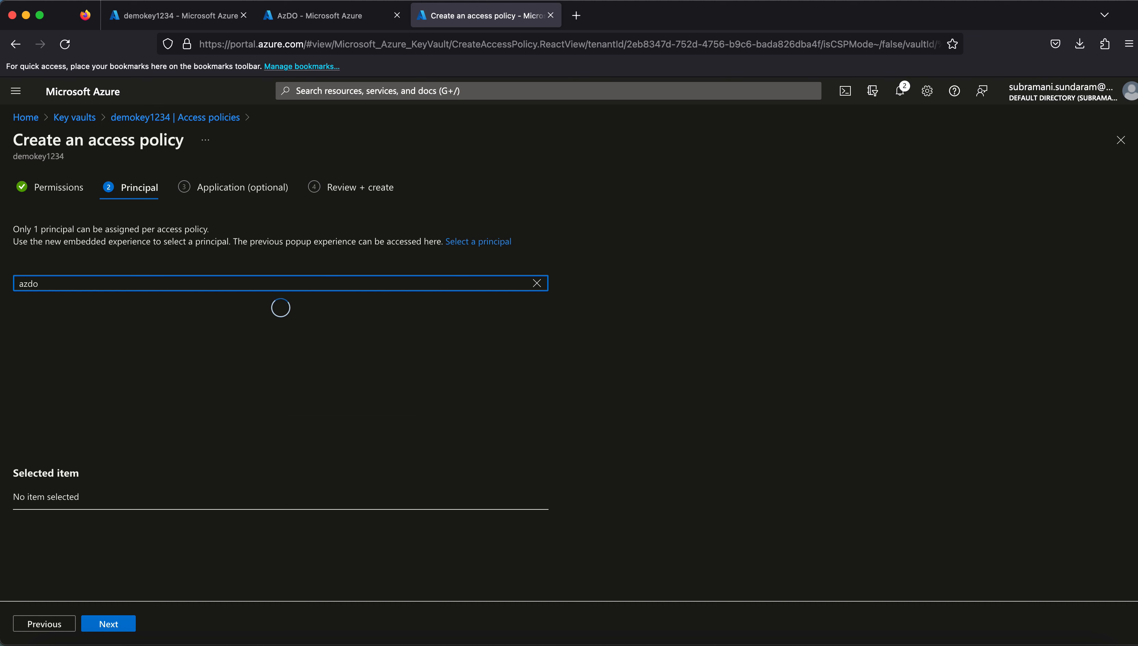
click(102, 318)
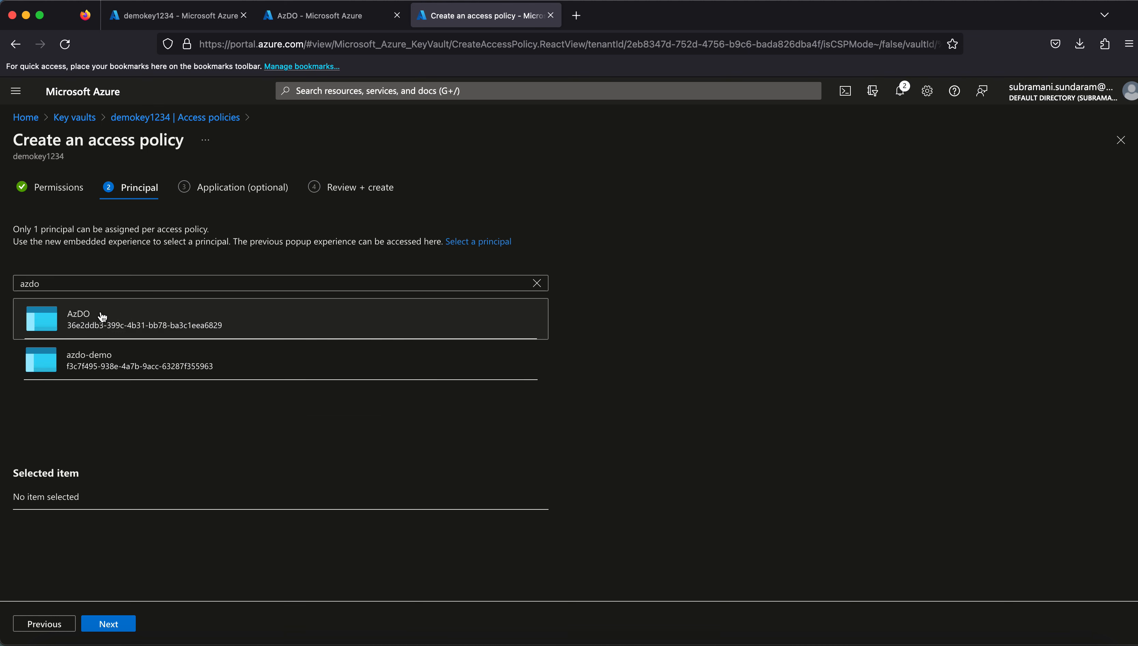
click(116, 625)
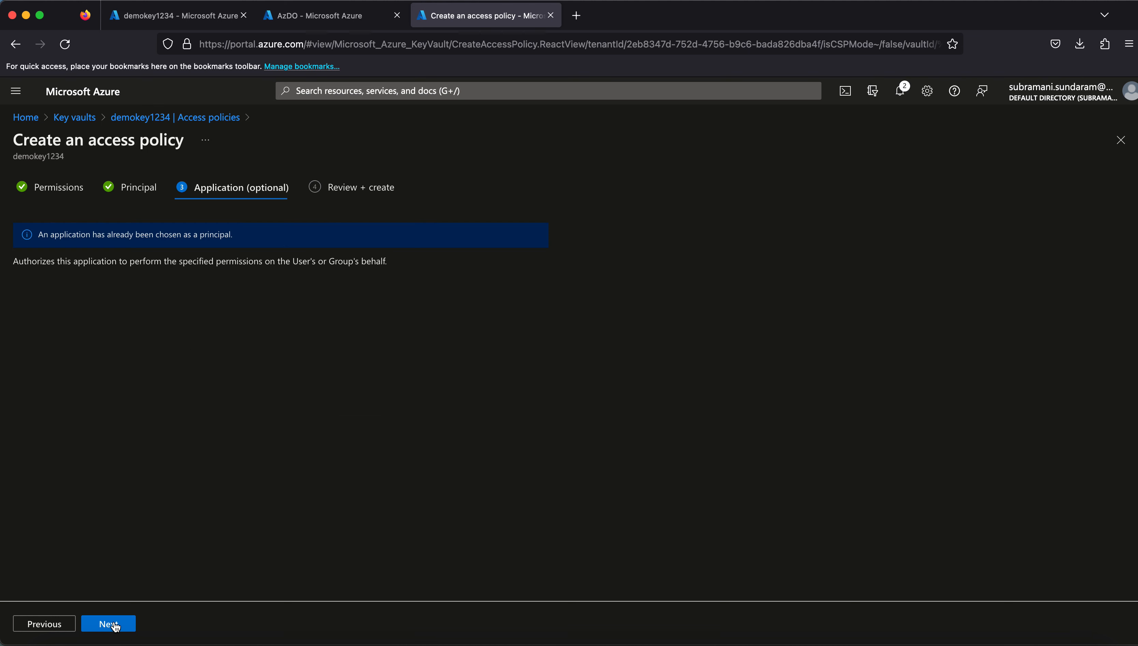
click(117, 625)
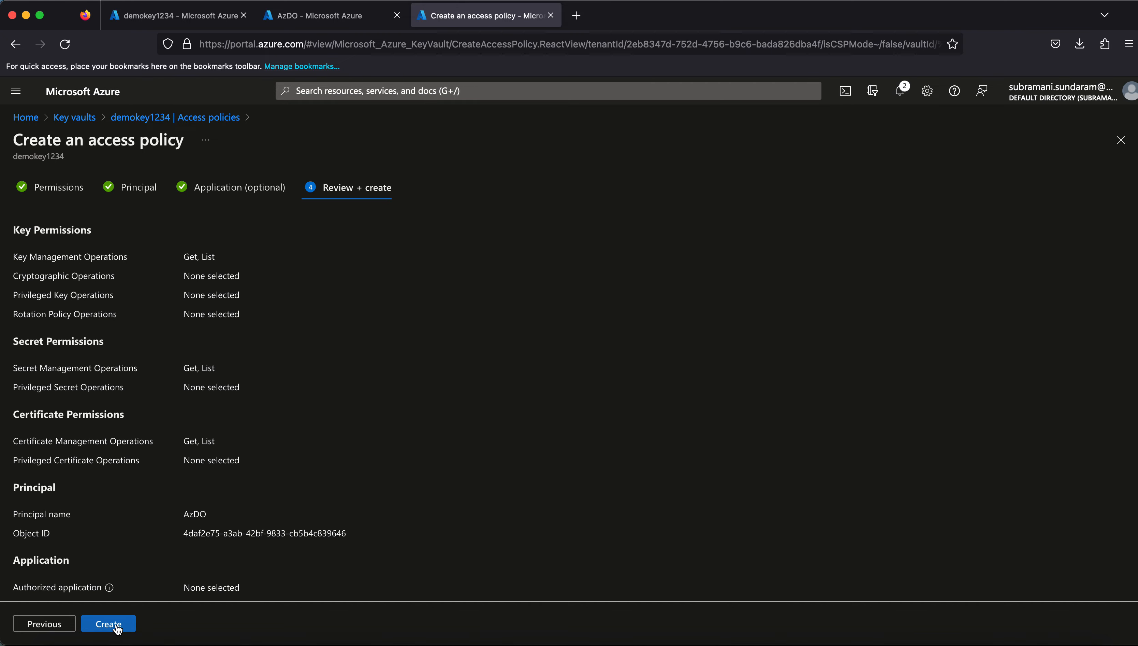
click(117, 626)
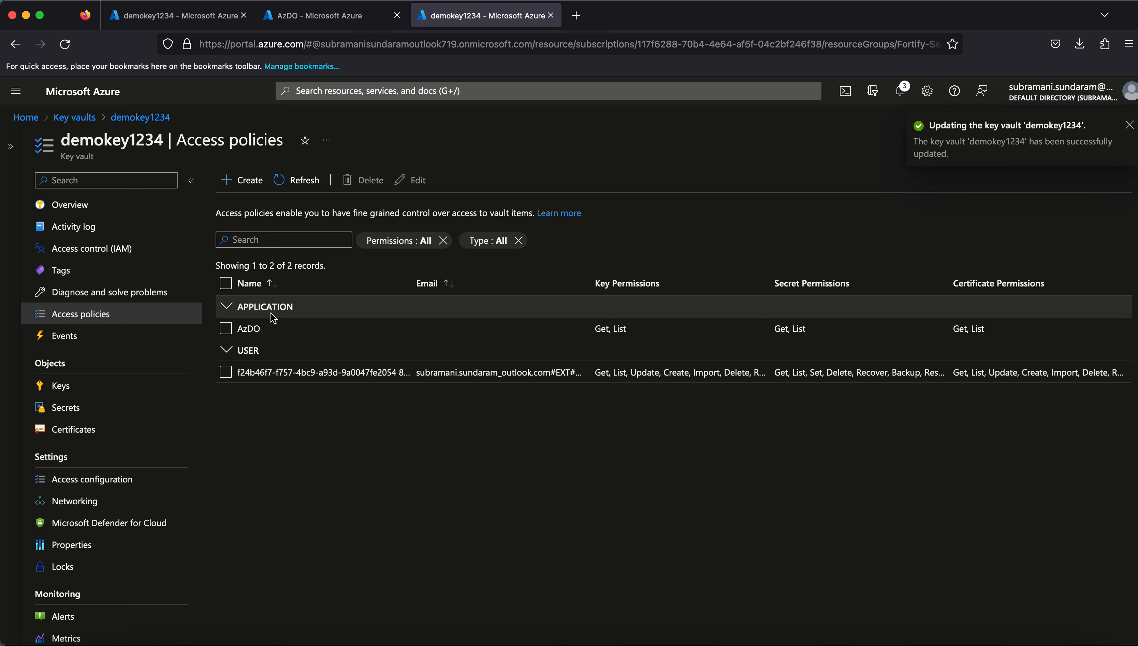
- Switch back to Azure DevOps, refresh the key vaults and reselect demokey1234 for DB-Group
key(super+Tab)
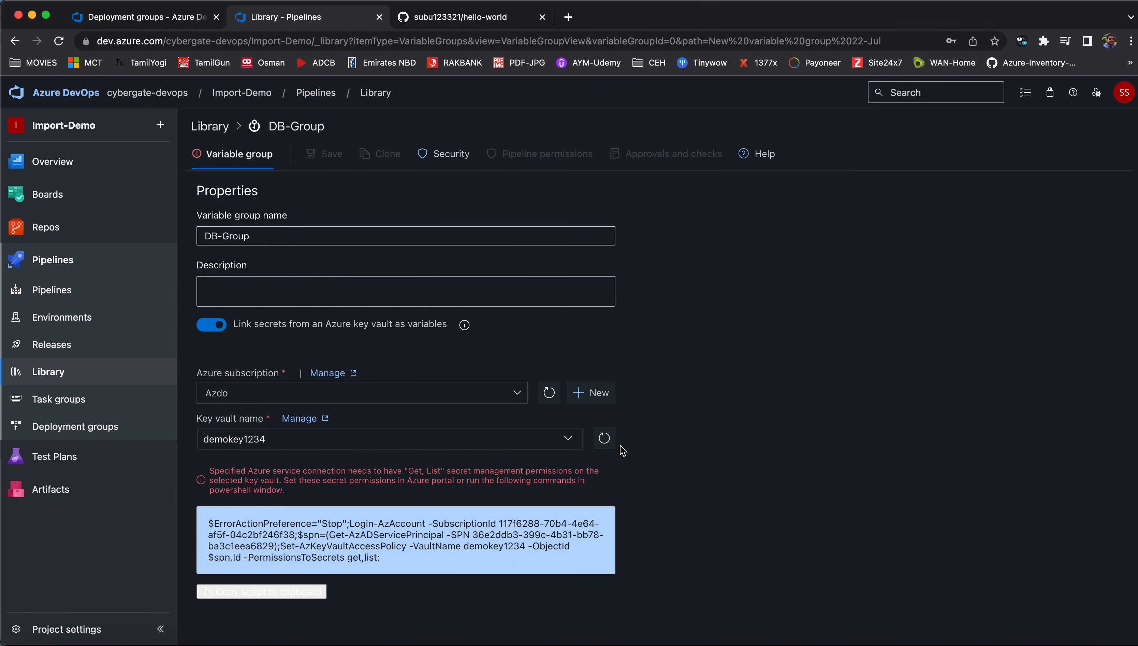
click(605, 440)
click(568, 438)
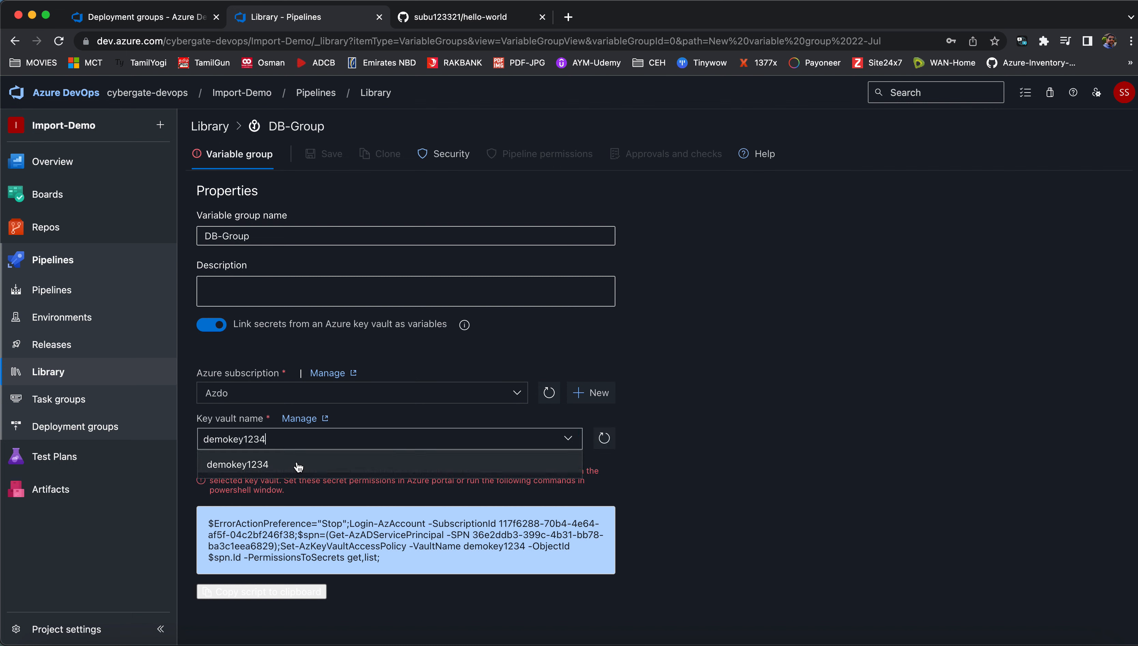
click(257, 460)
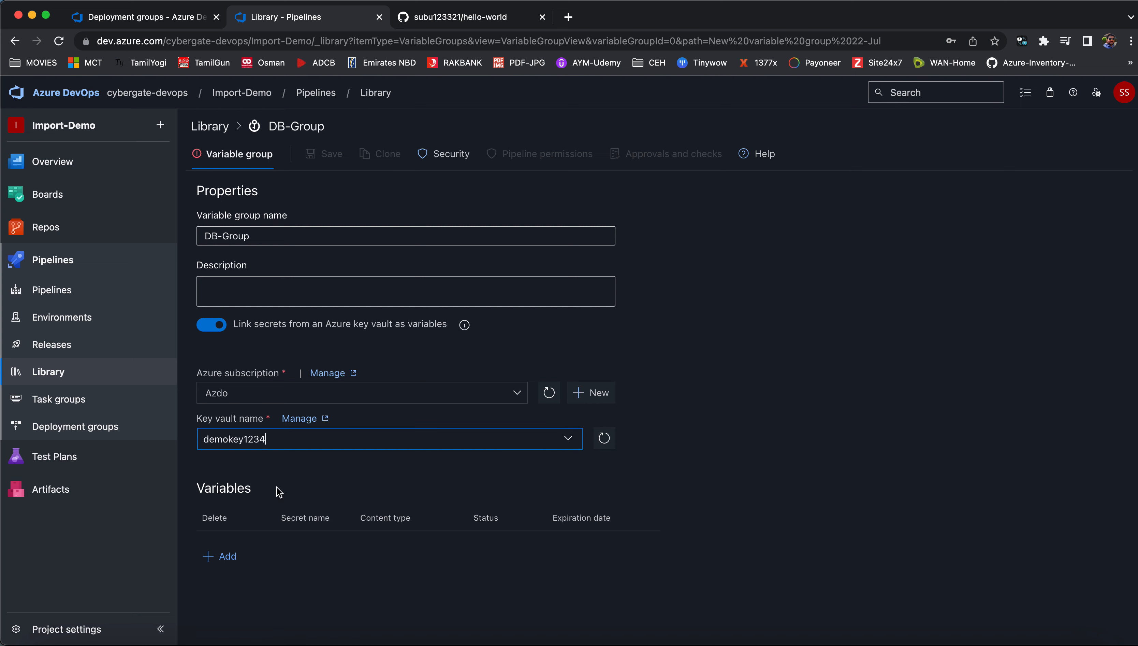
- Add the dbpassword and dbusername secrets to DB-Group as variables and save the variable group
click(224, 558)
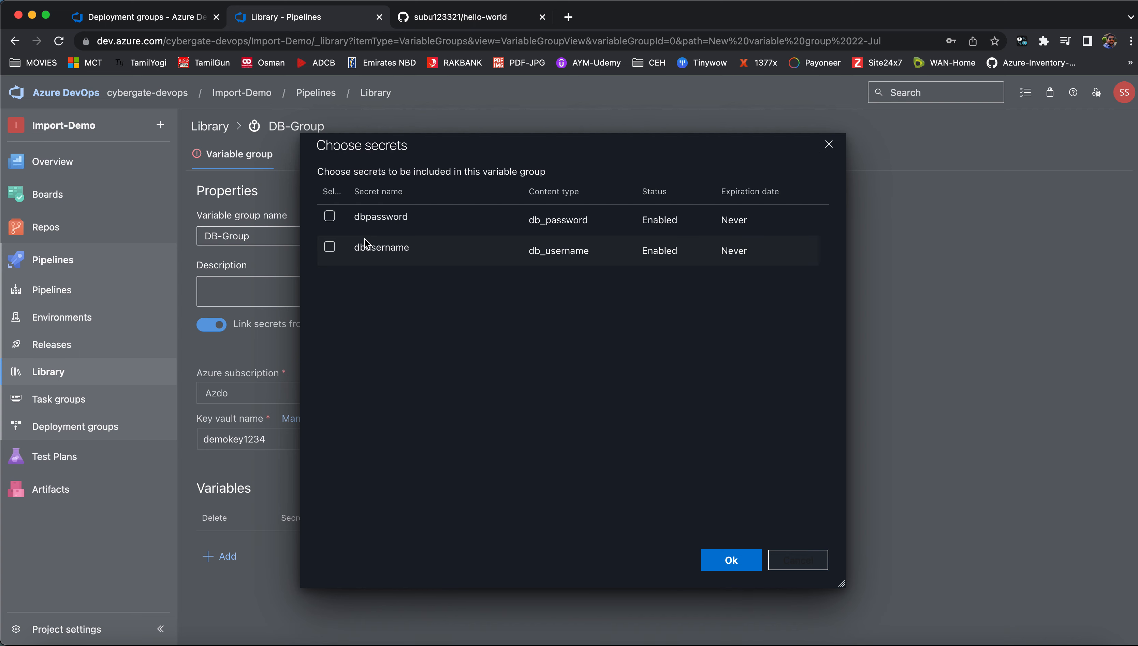
click(329, 220)
click(330, 246)
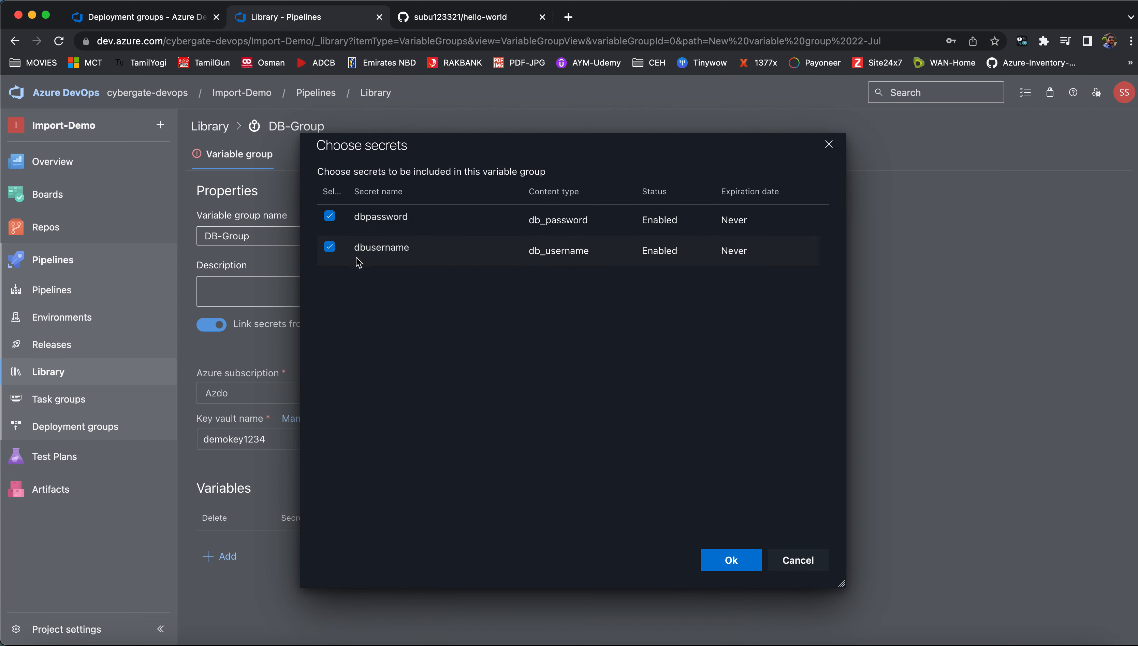
click(724, 559)
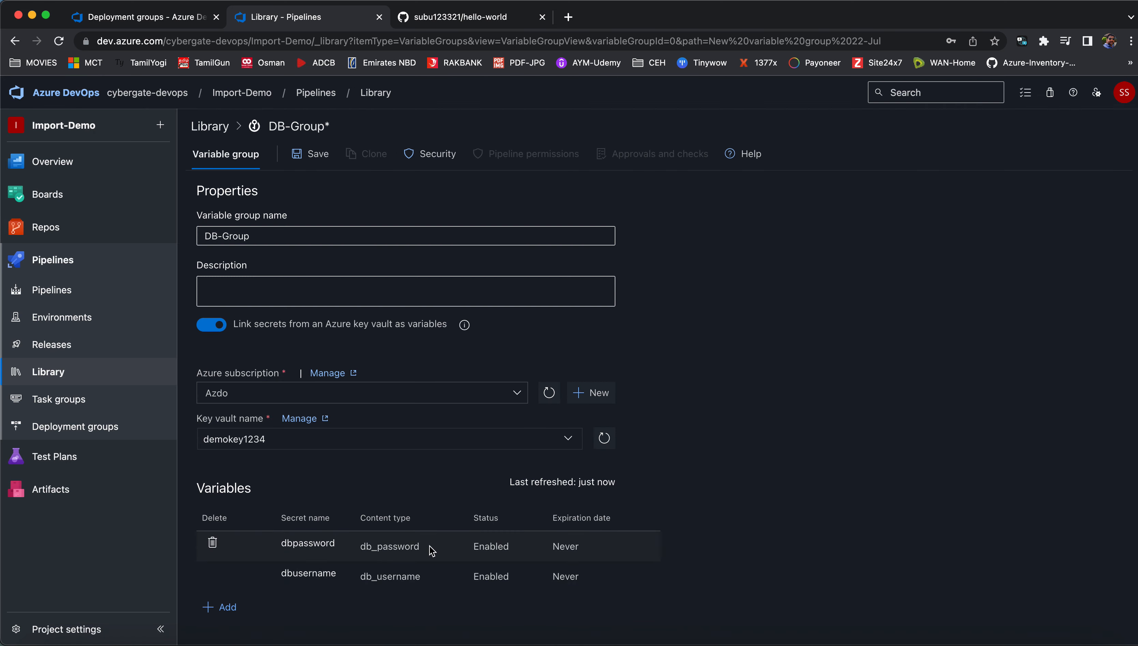
click(307, 153)
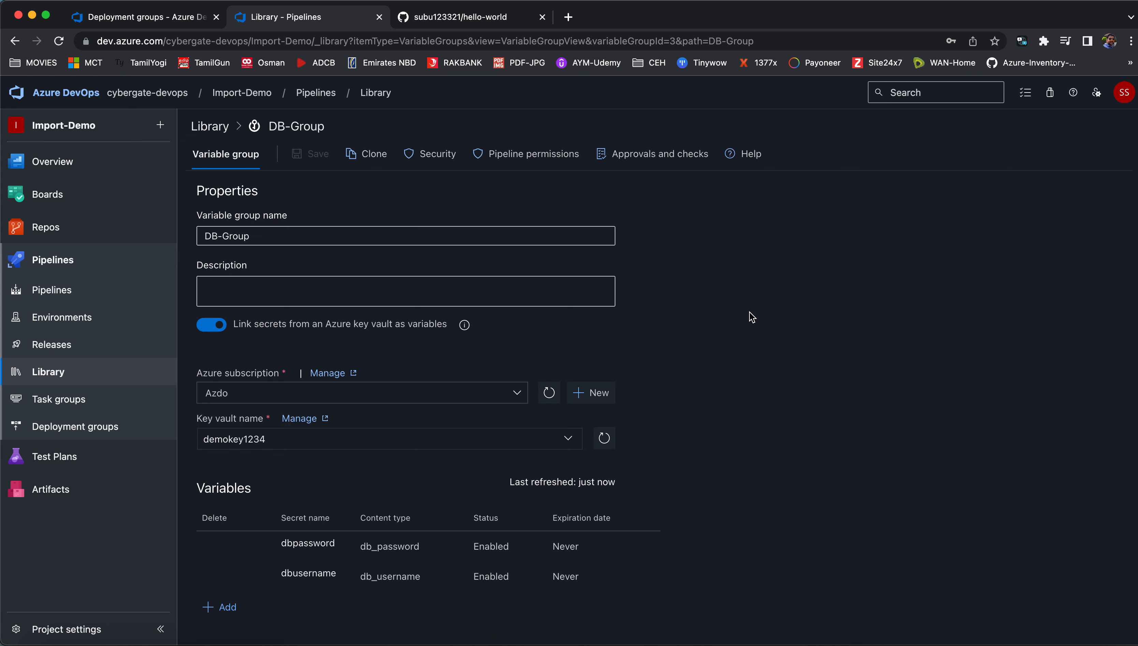
- Create a new classic-editor build pipeline with an empty job from the Import-Demo Azure Repos Git repository's master branch
click(98, 292)
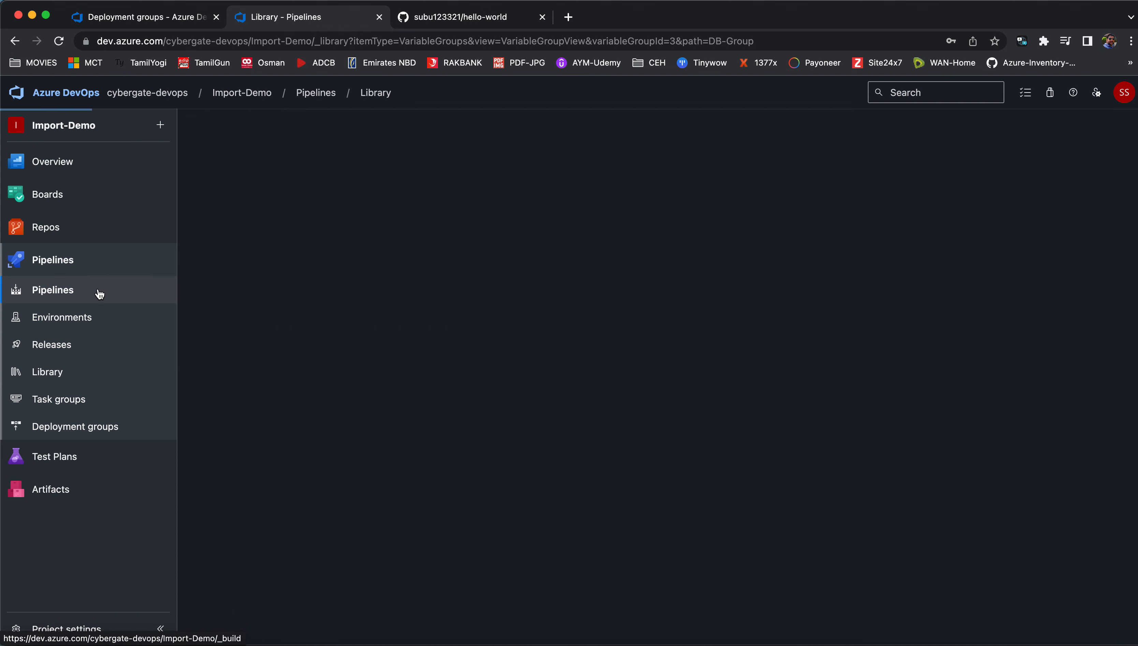
click(888, 274)
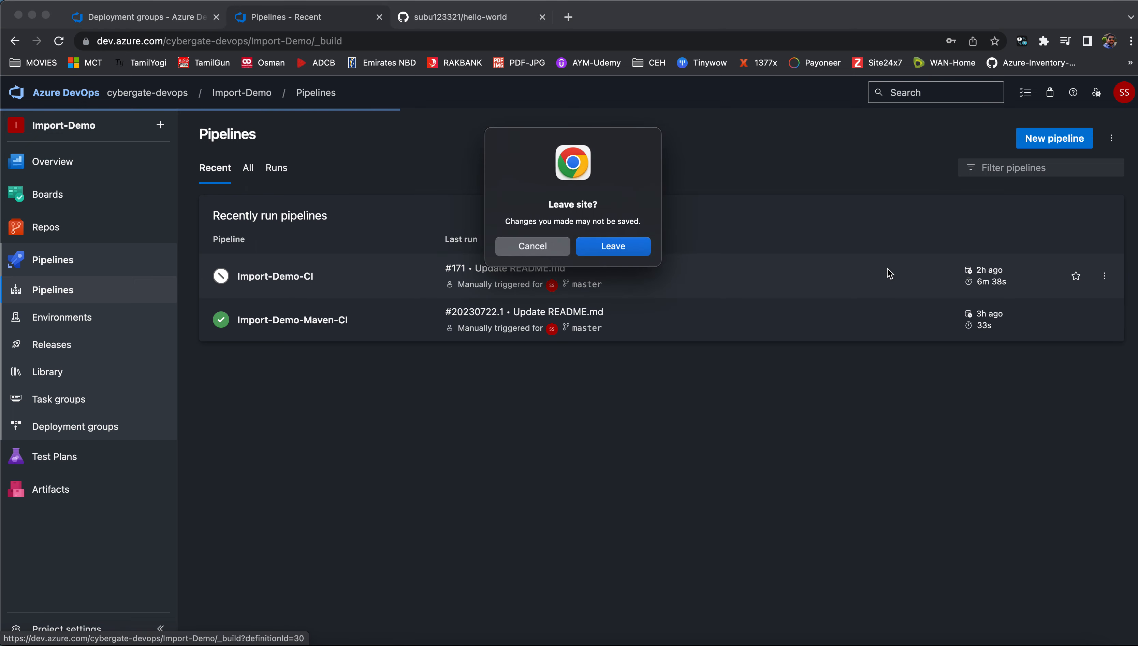
click(626, 241)
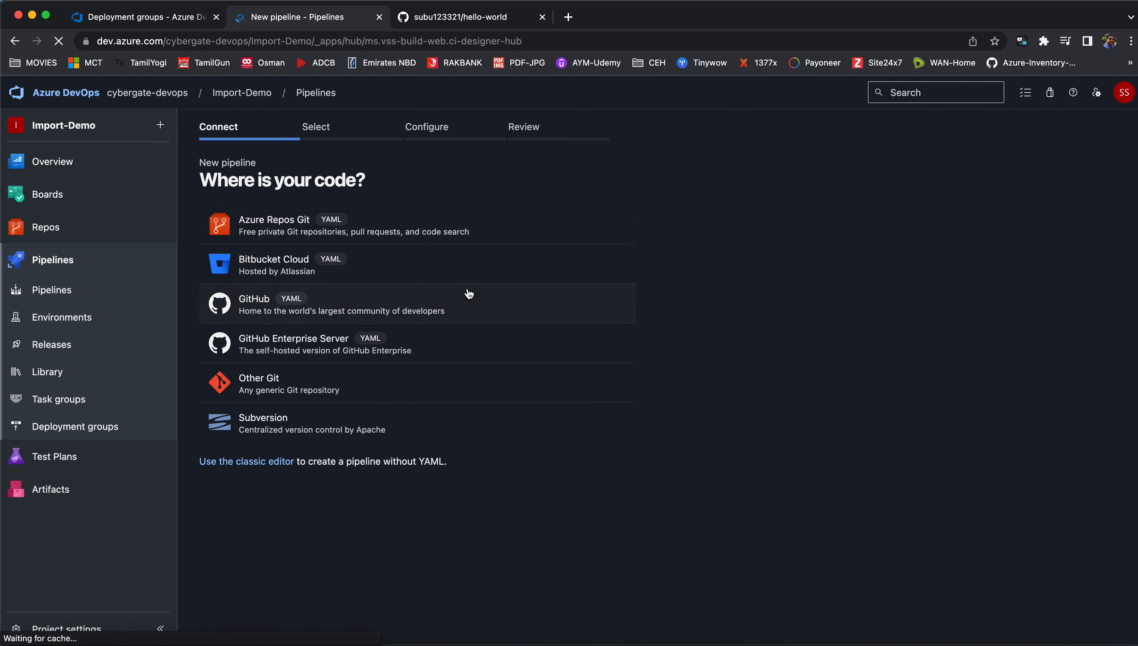
click(247, 461)
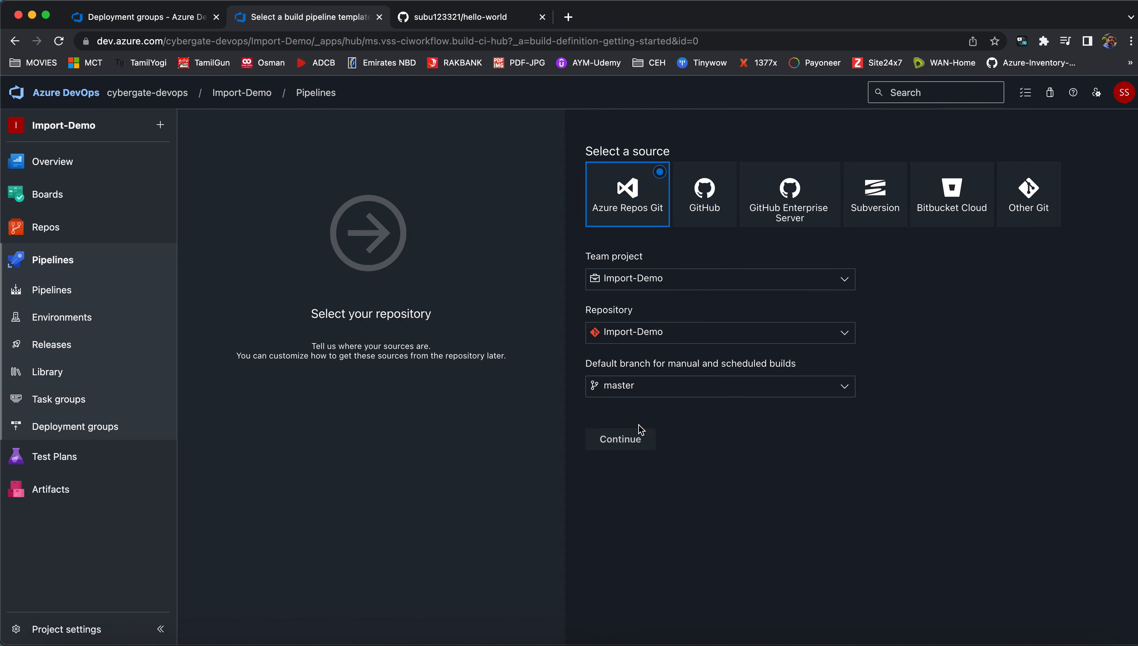
click(639, 432)
click(685, 159)
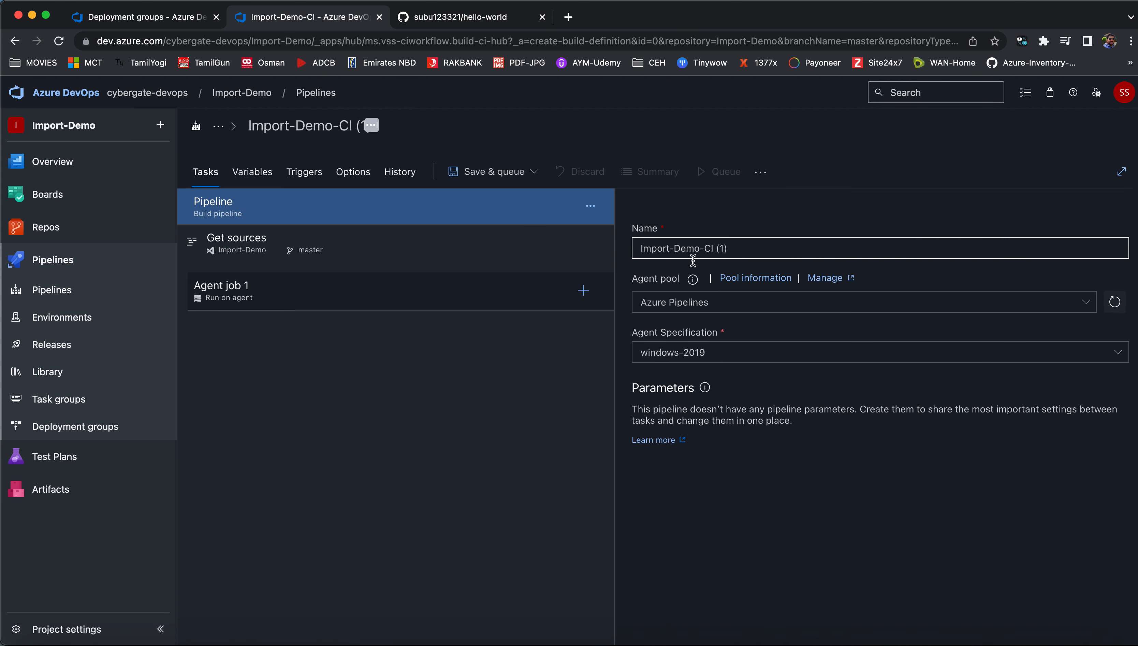
- Link the DB-Group variable group to the new pipeline and expand it to show its variables
click(252, 176)
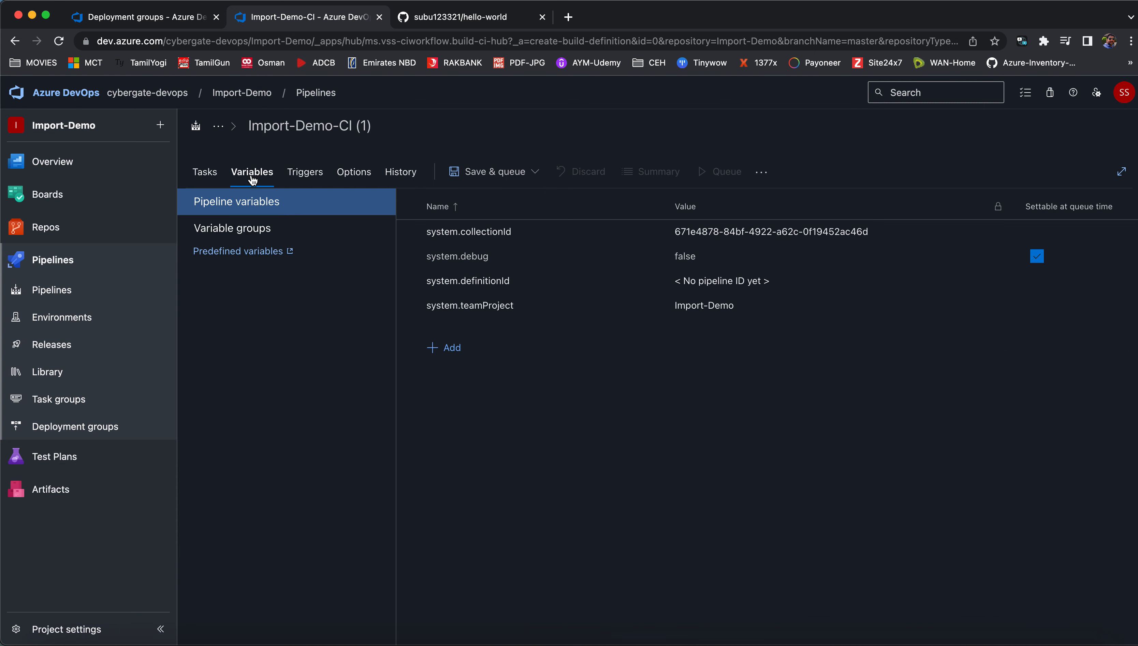
click(249, 238)
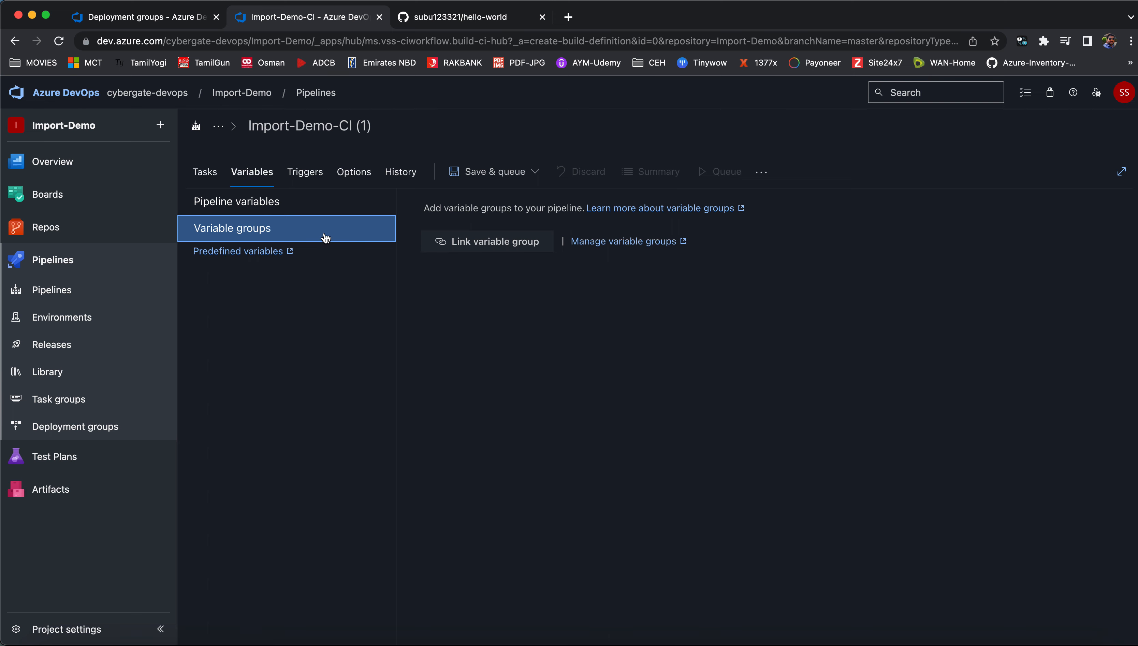
click(479, 245)
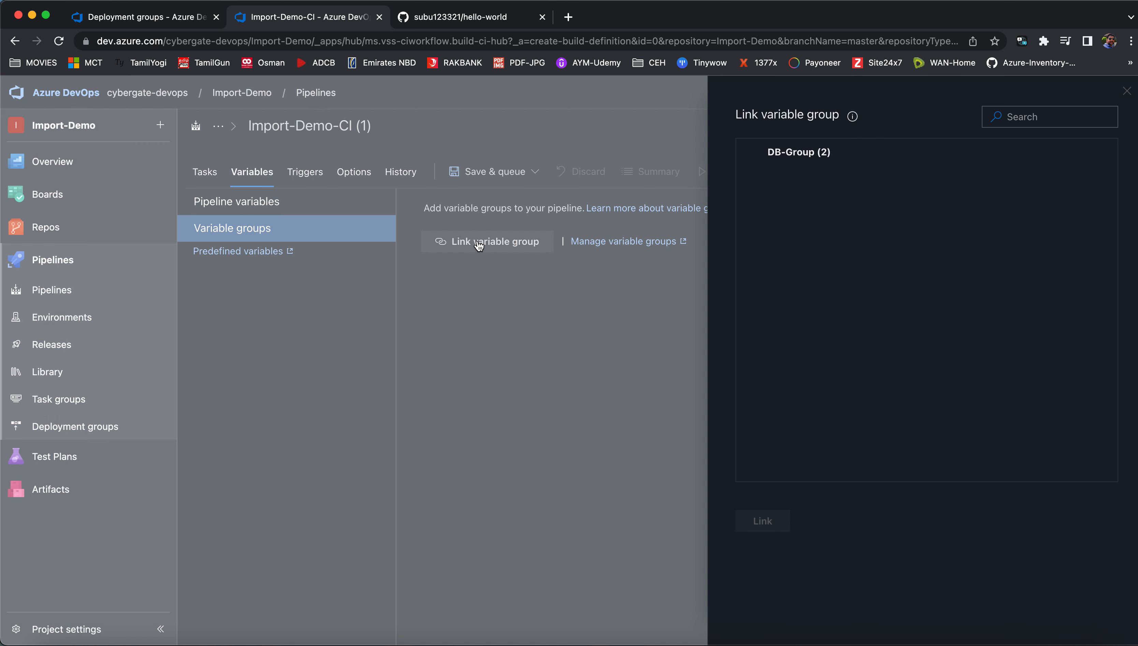
click(760, 157)
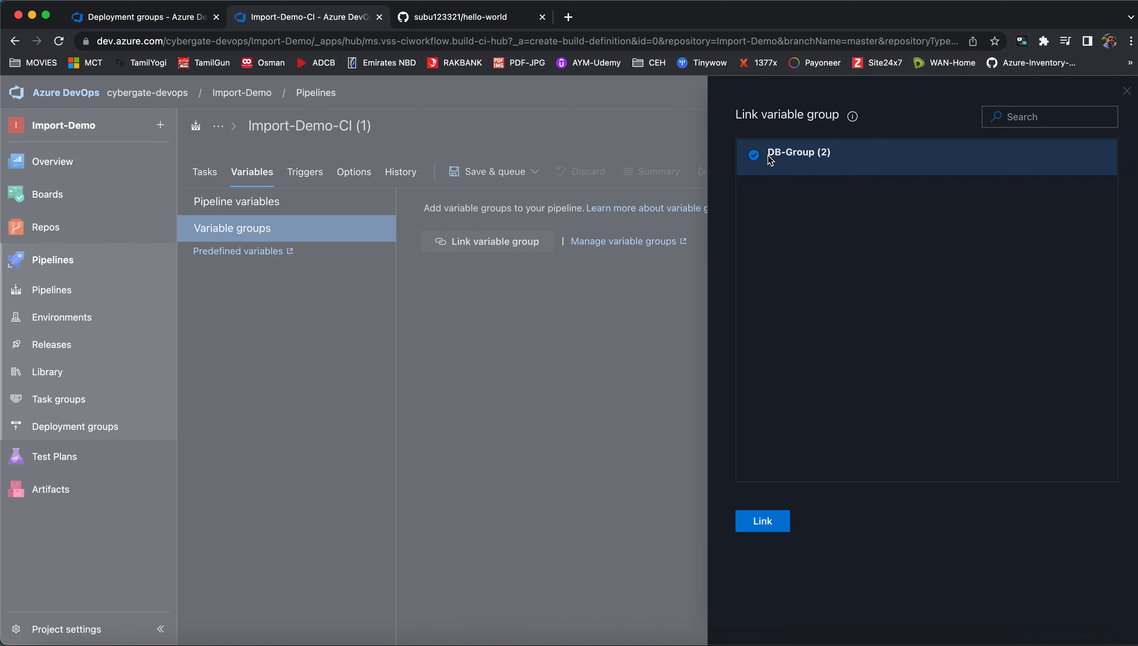
click(753, 521)
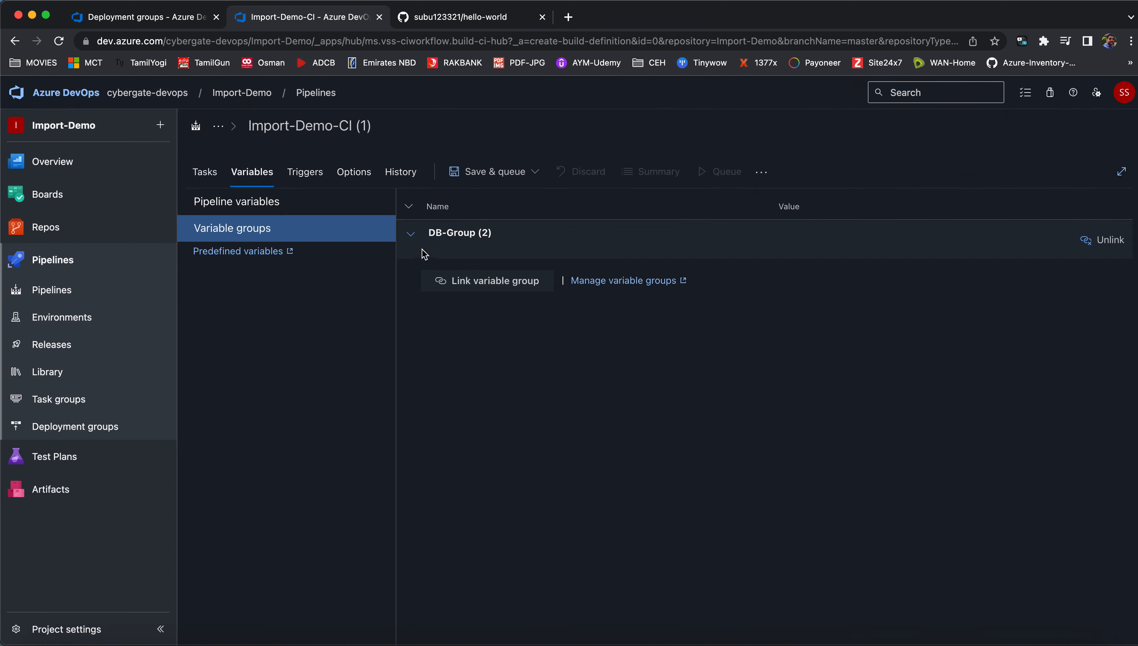
click(412, 238)
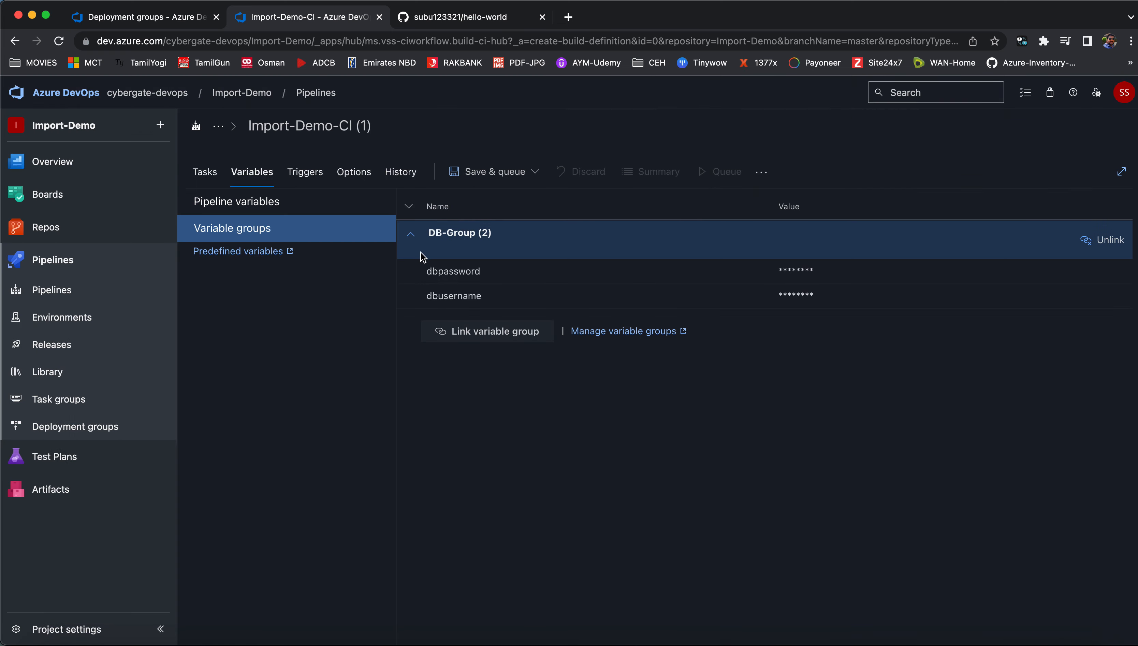
- Add a Shell++ task to Agent job 1 of the pipeline, finding it with the search term shell, and select it
double_click(455, 295)
click(211, 174)
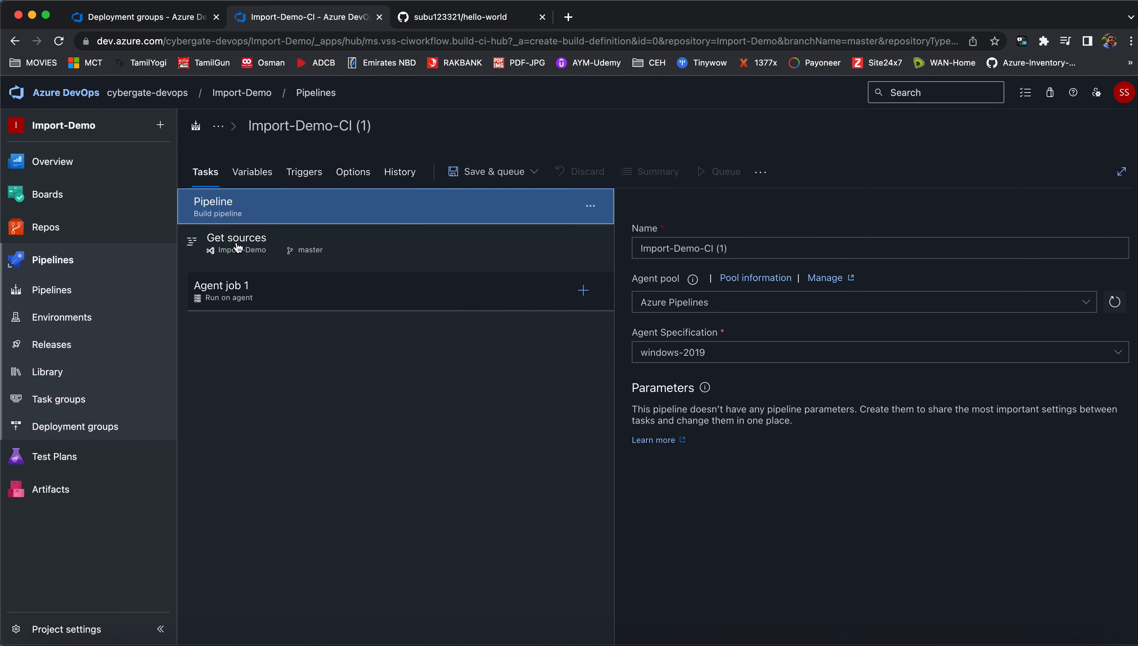
click(583, 291)
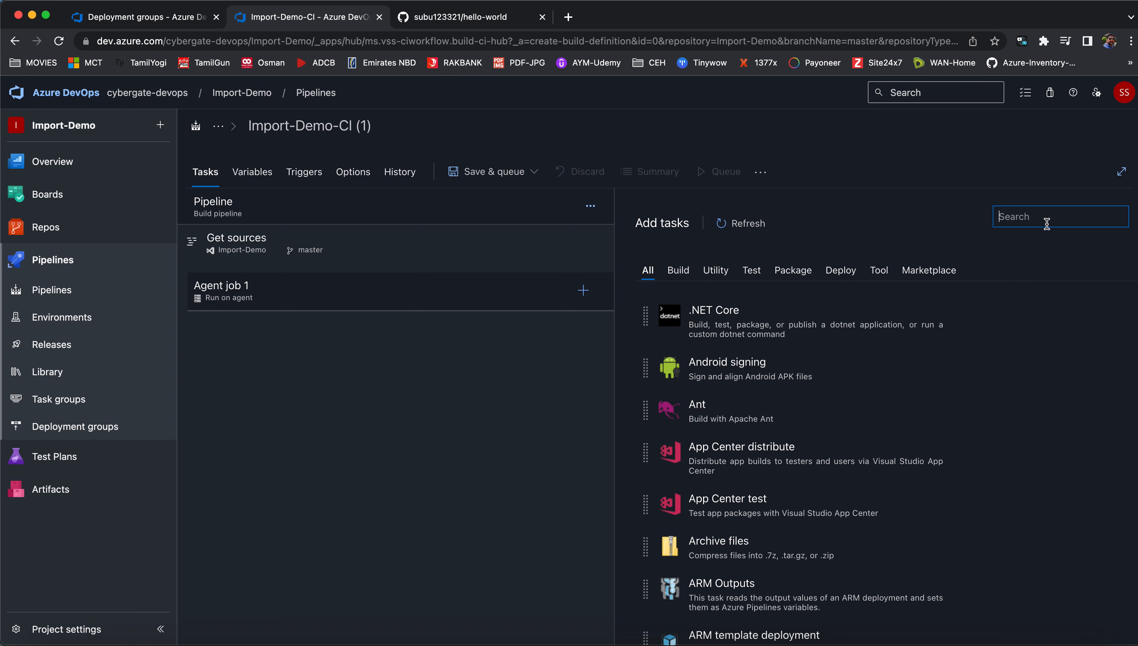
text(shell)
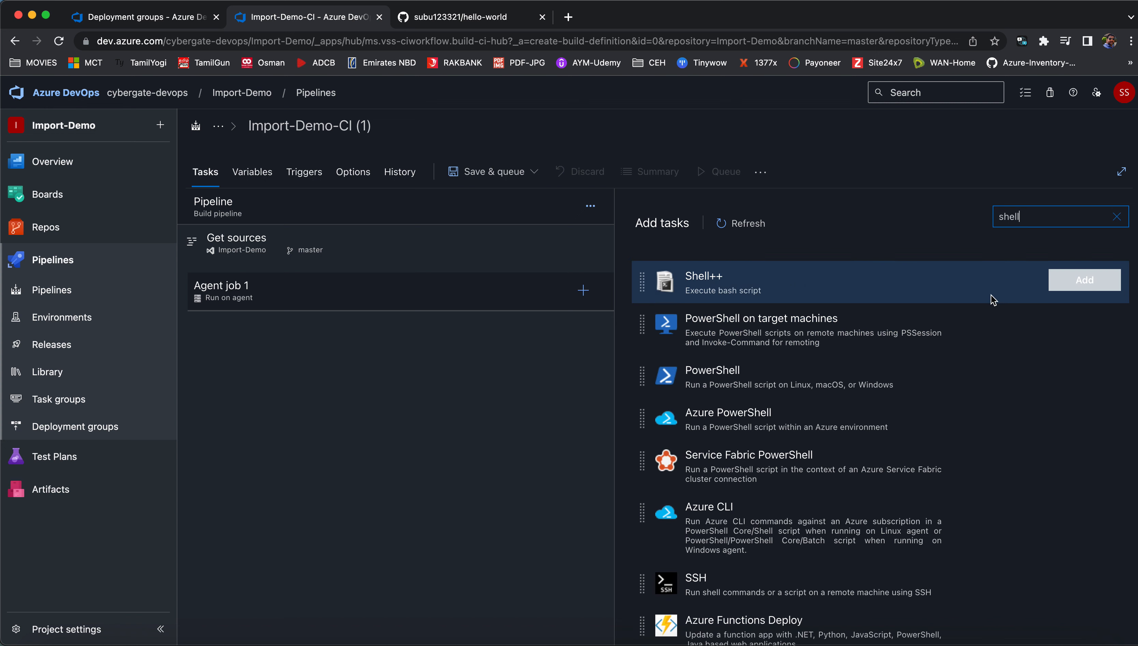
click(998, 281)
click(244, 318)
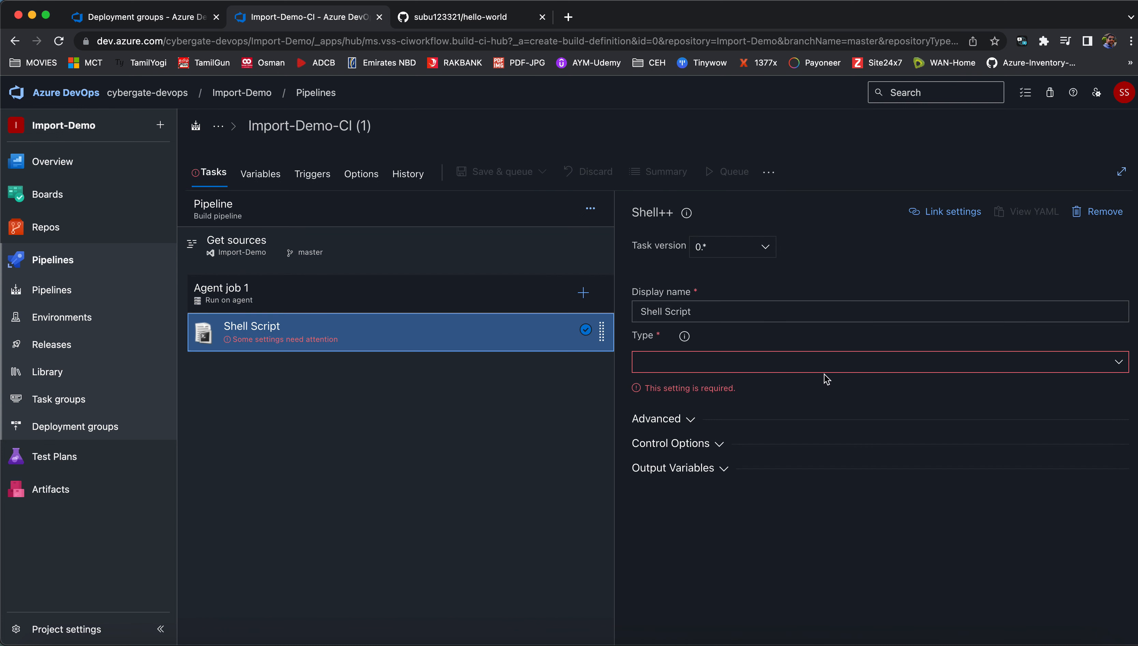
- Set the pipeline's agent specification to ubuntu latest
click(402, 211)
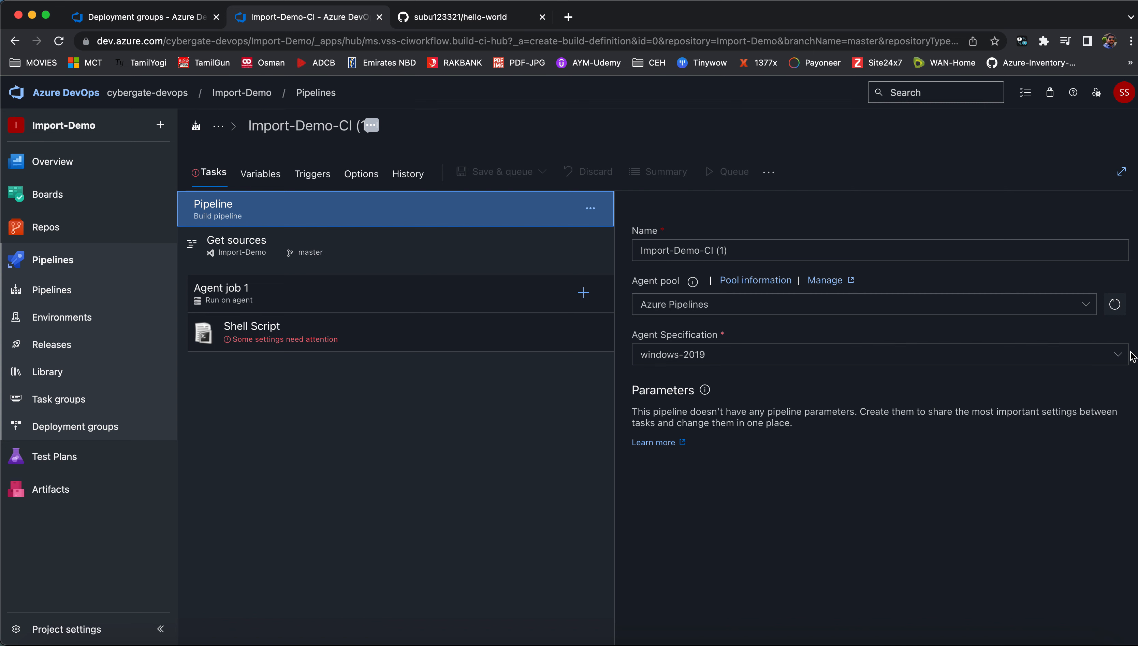
click(1117, 356)
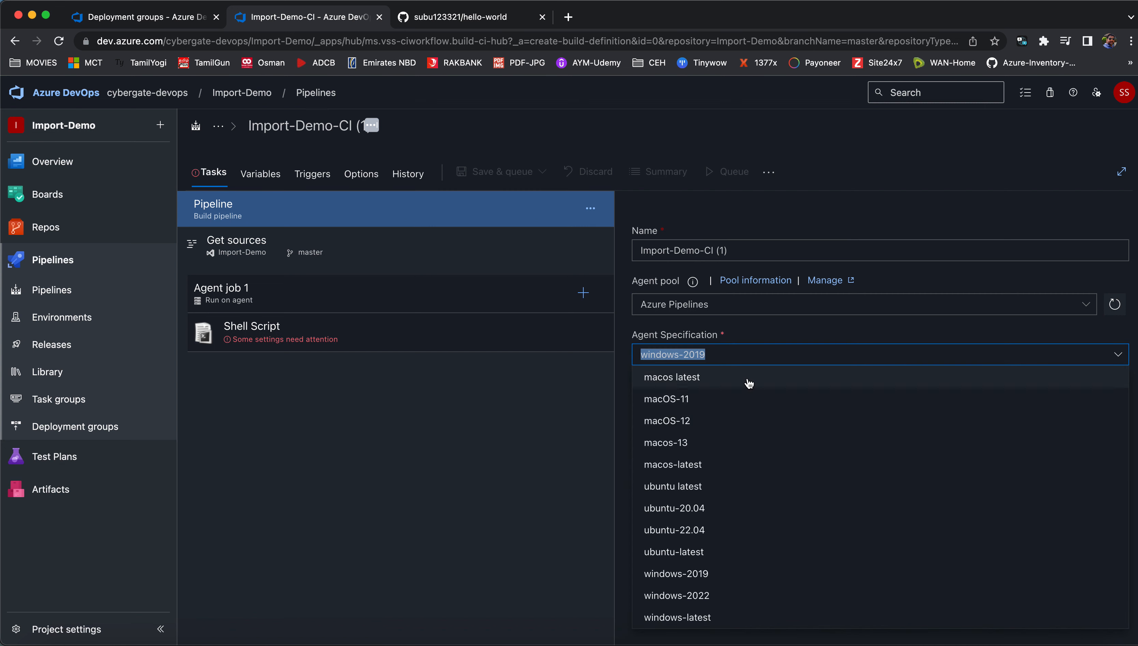
click(733, 494)
- Set the Shell Script task's type to Inline Script and enter the script line echo " The DB username is $(dbusername)"
click(424, 341)
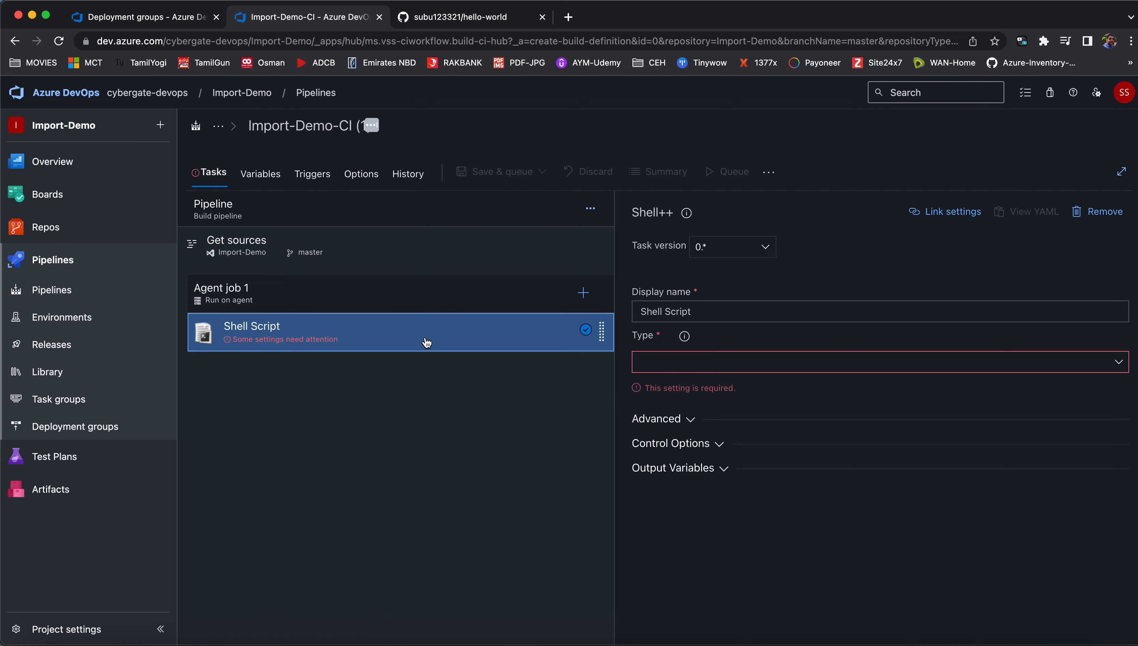
click(1118, 367)
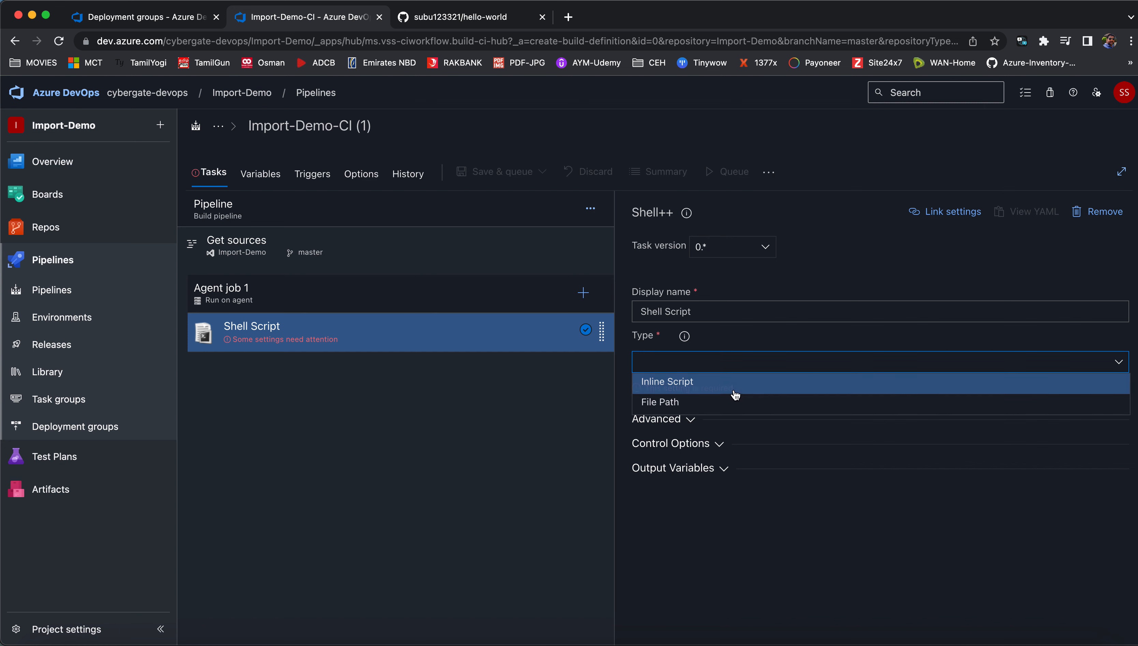
click(713, 382)
drag(750, 419, 635, 425)
text(the)
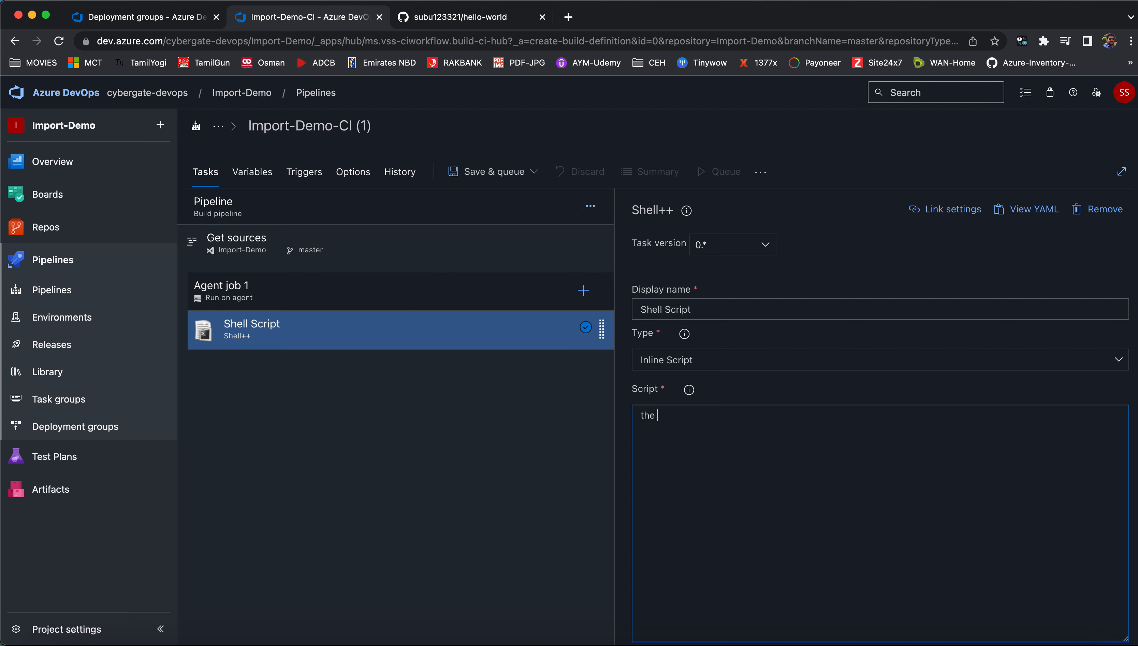
key(BackSpace)
key(BackSpace)
text(eacho " The DB username is $)
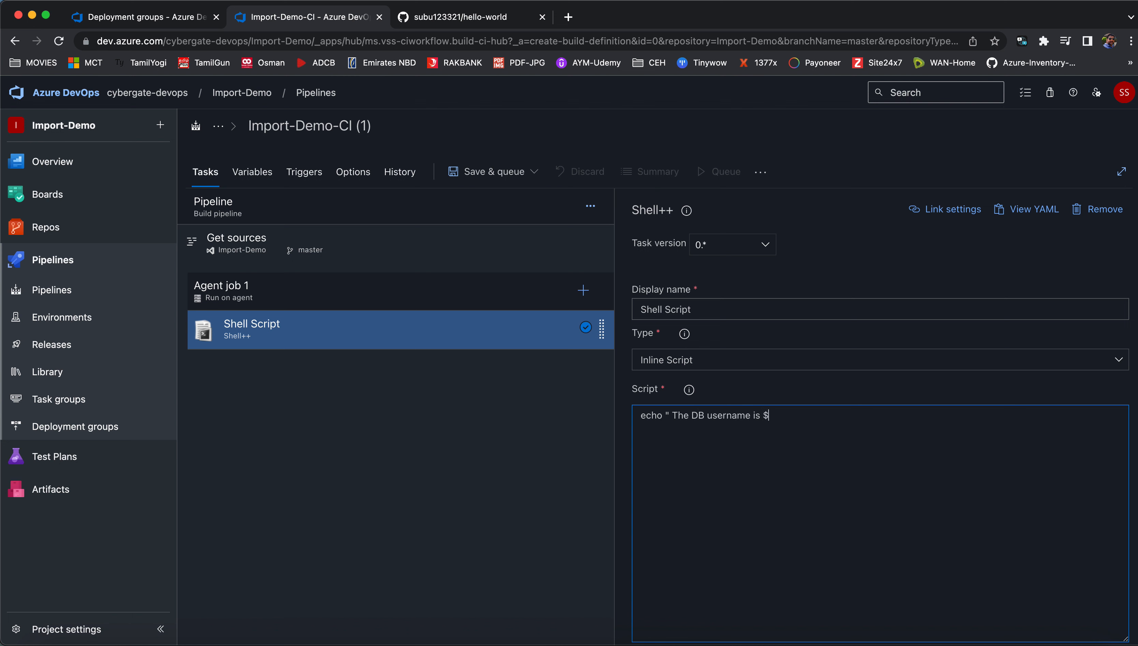
text(dbusername)
- Duplicate the echo line below the first, change it to echo " The DB Password is $(dbpassword)", and recheck the script against the pipeline's variables
key(super+a)
key(super+c)
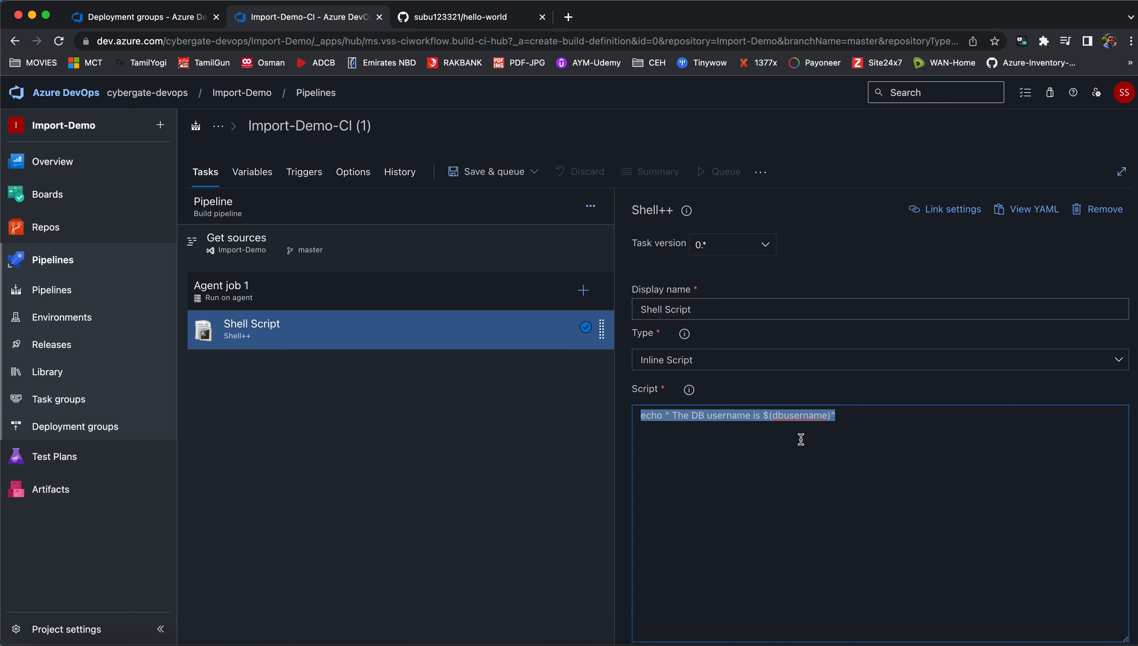
key(Right)
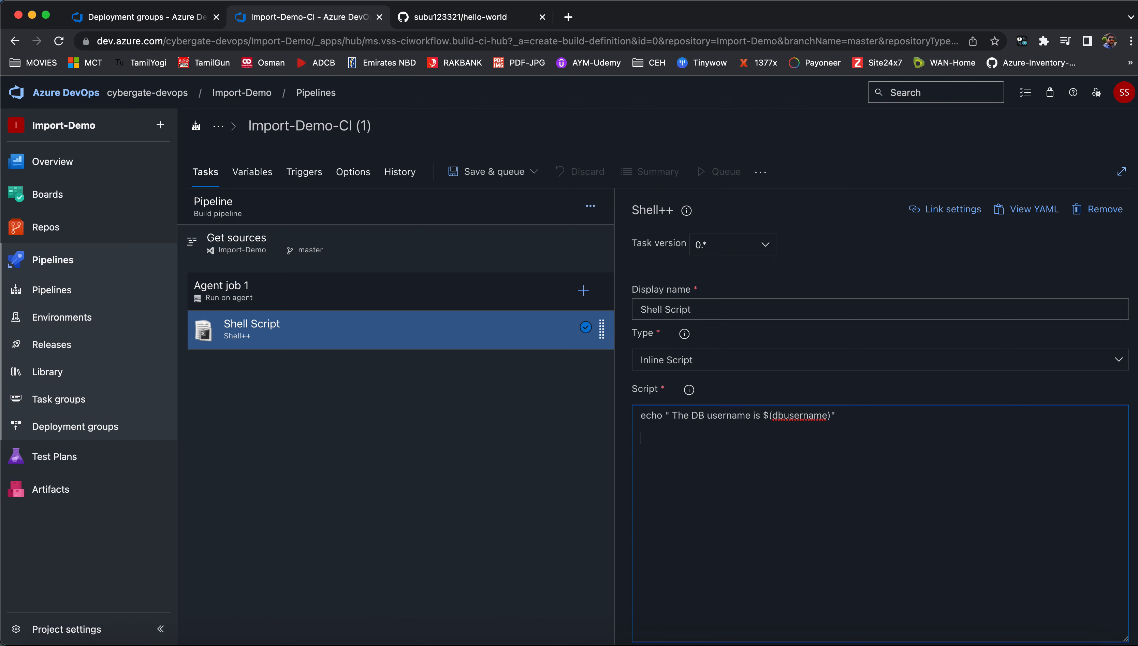
key(super+v)
double_click(723, 439)
text(Password)
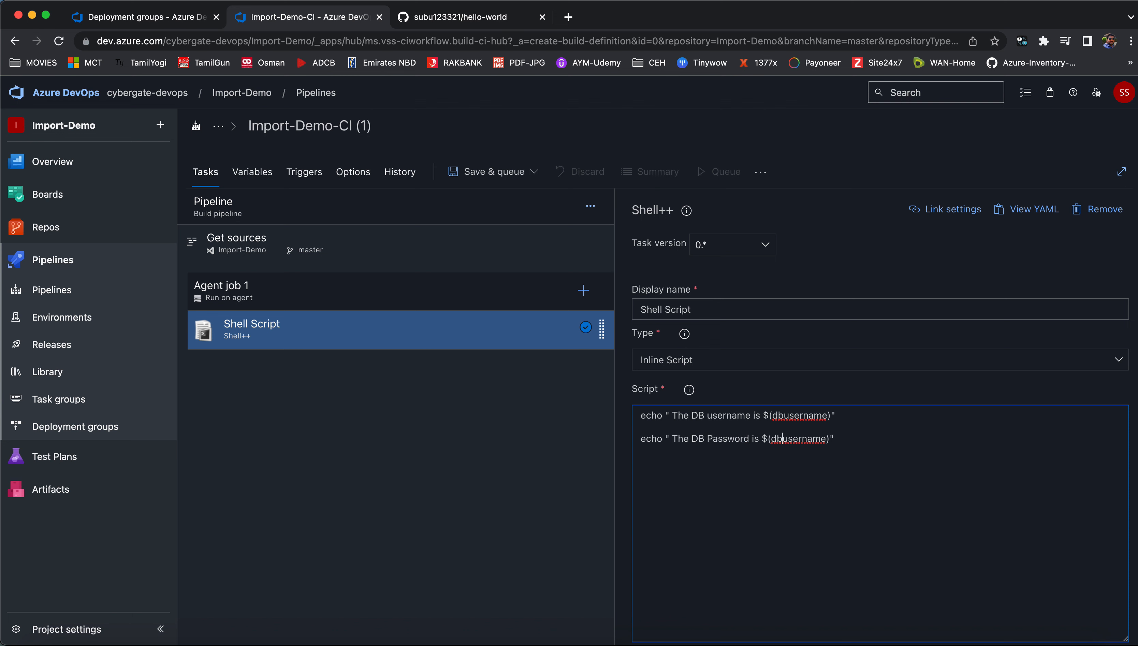
drag(789, 439, 827, 438)
text(password)
click(273, 183)
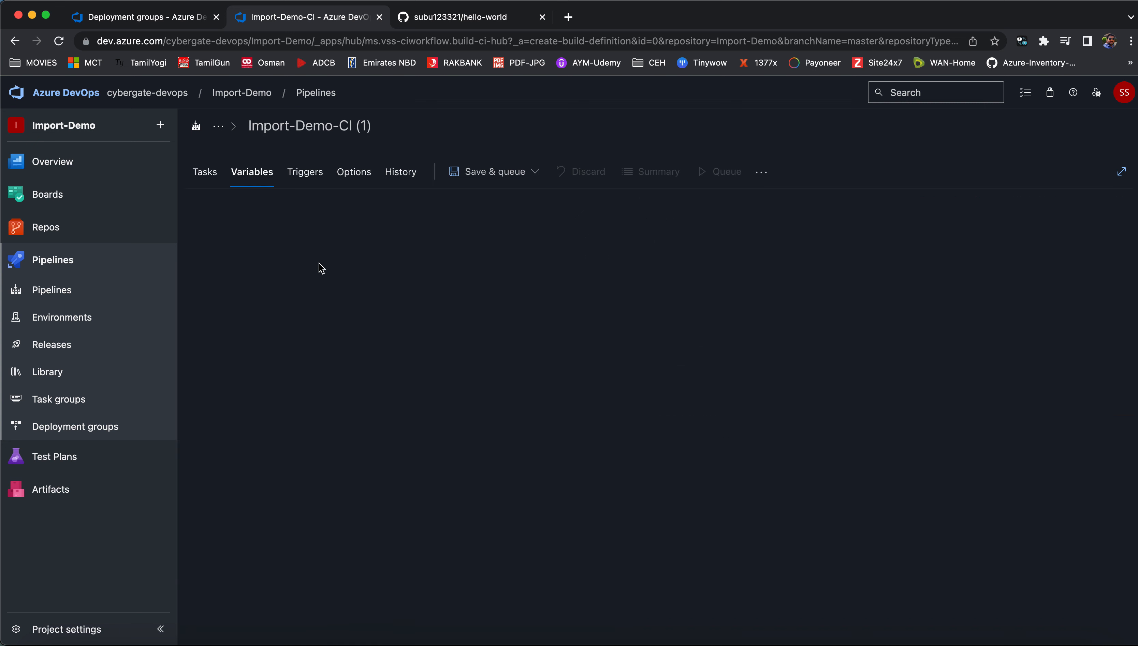
click(209, 172)
click(443, 330)
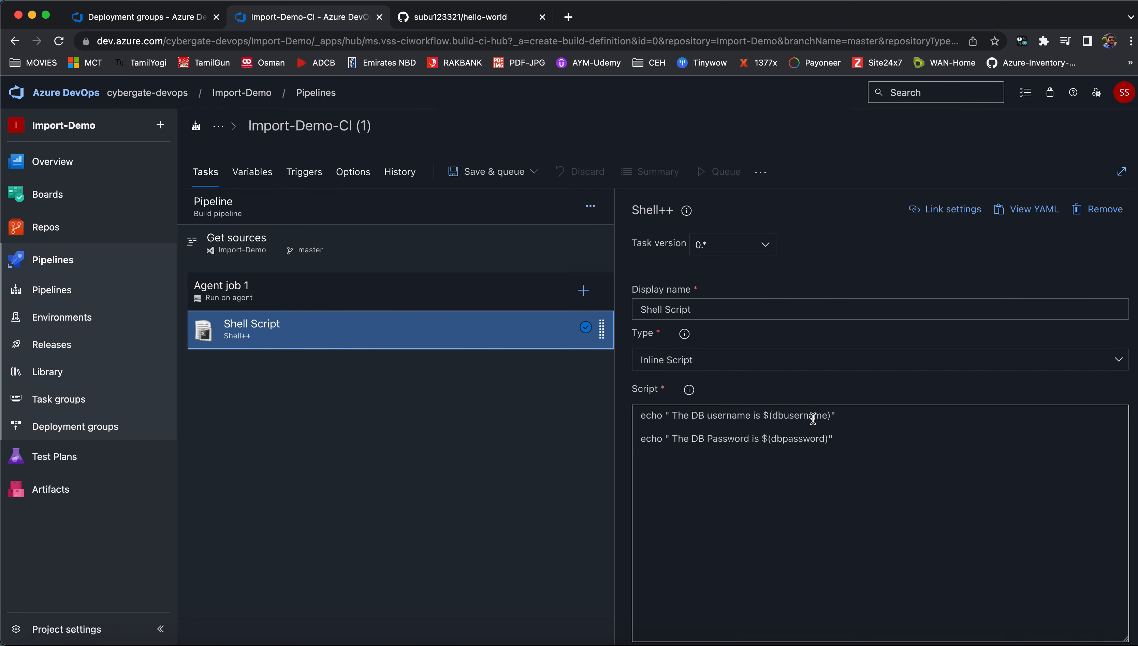
- Save and run the pipeline with the default run settings, and open the log of Agent job 1
click(519, 177)
click(512, 198)
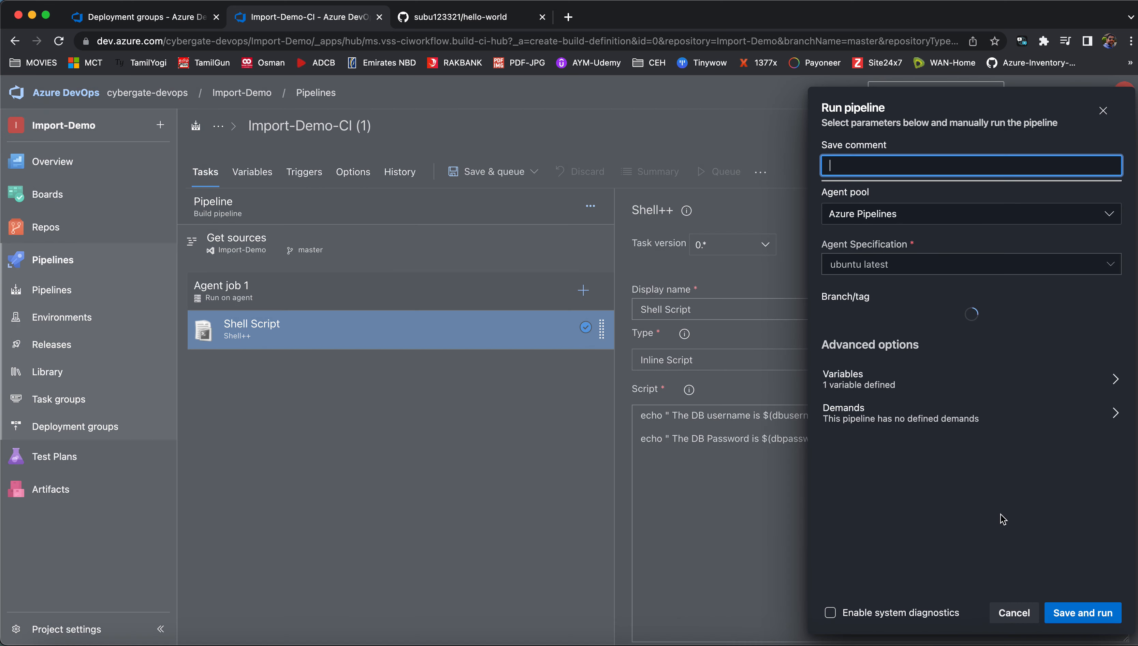
click(1084, 614)
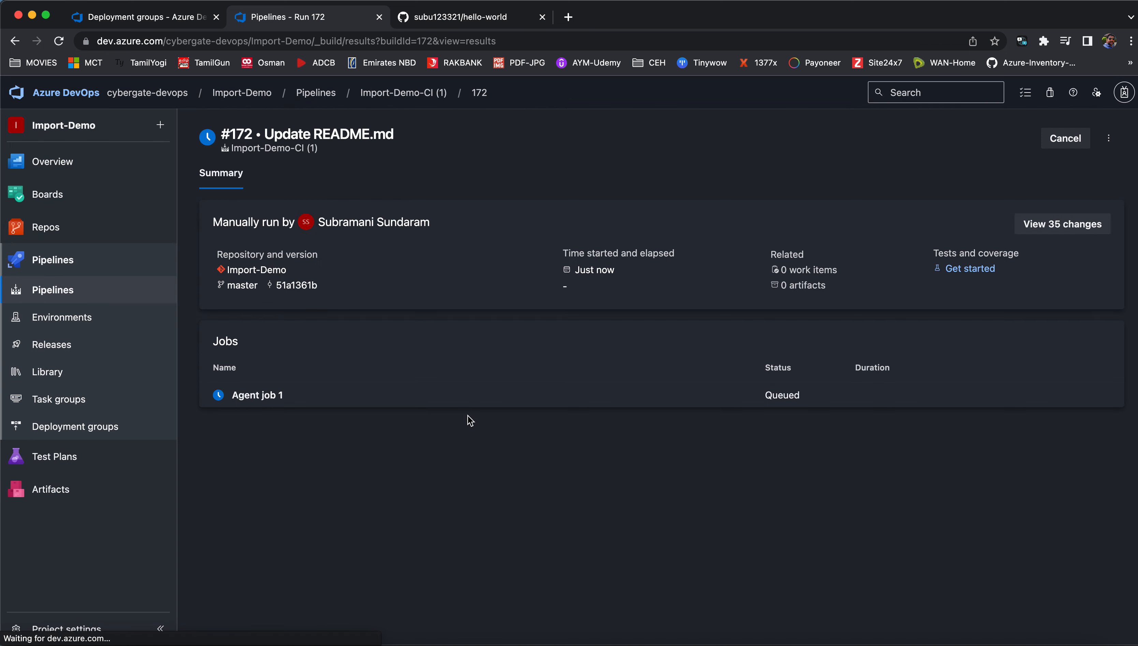
click(394, 402)
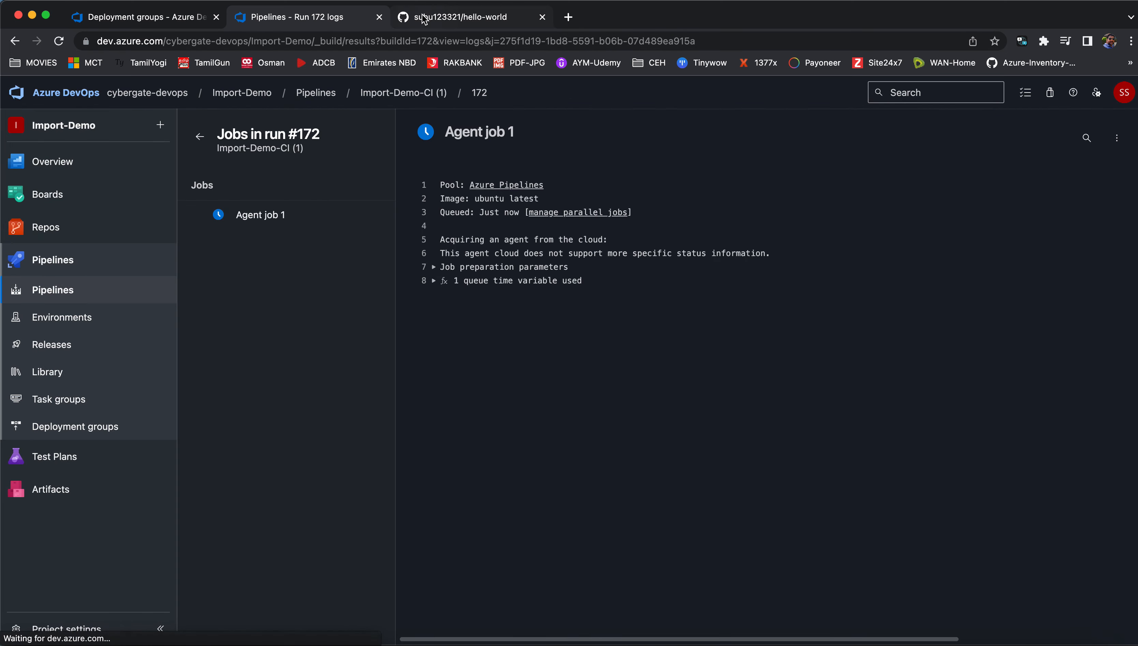
- Close the browser tab showing the hello-world GitHub repository
click(406, 18)
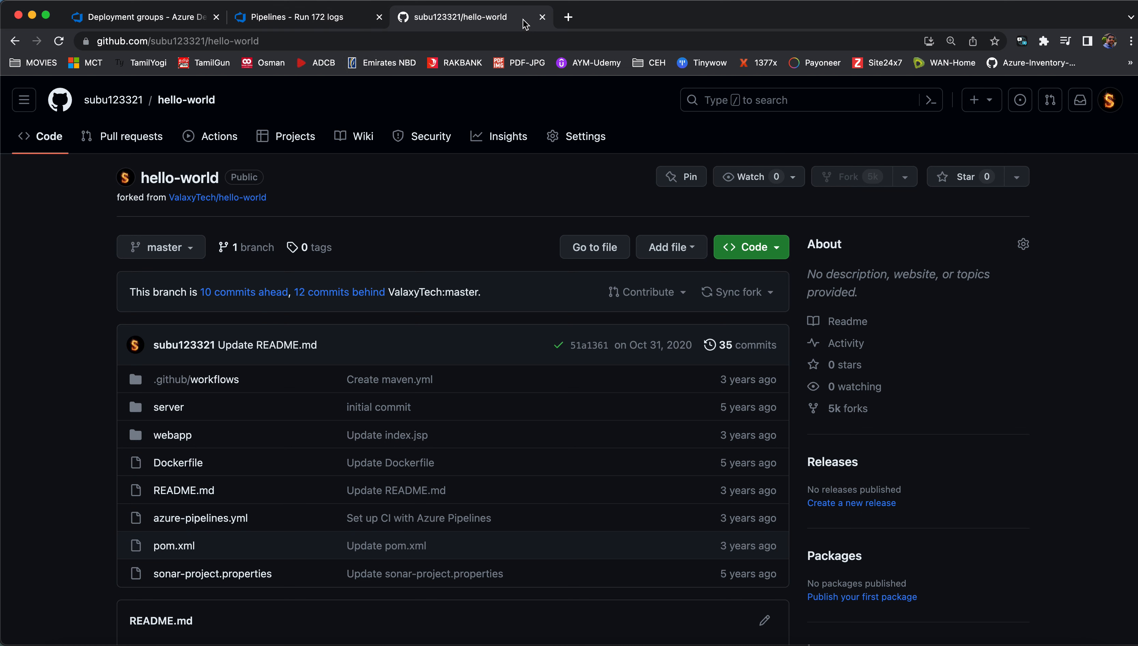
click(542, 16)
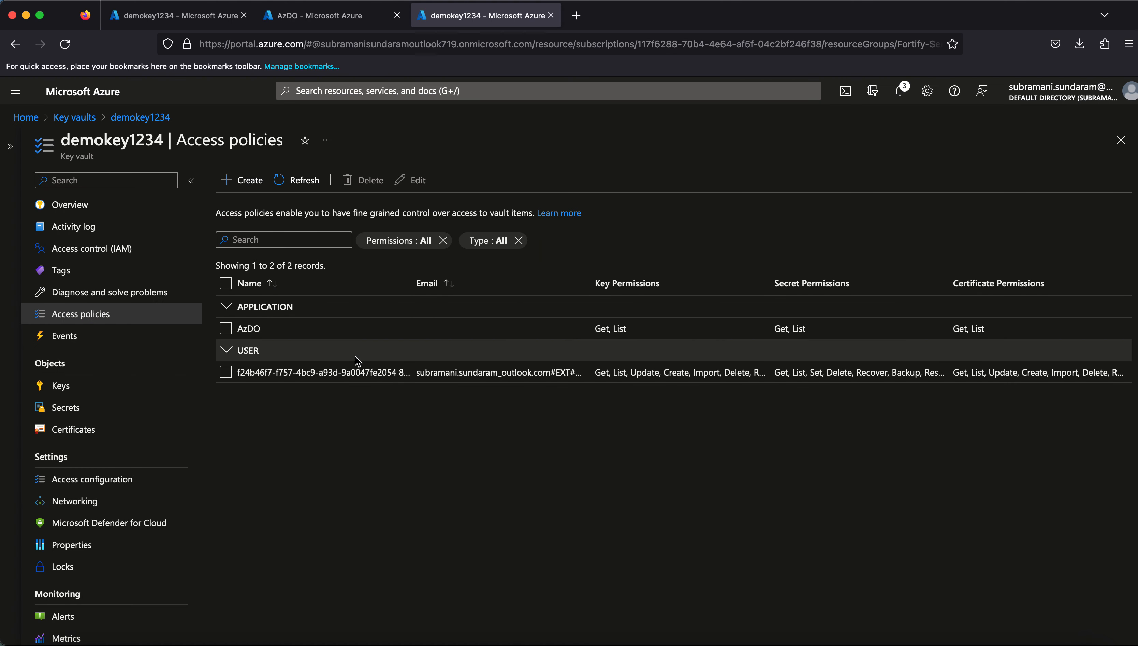